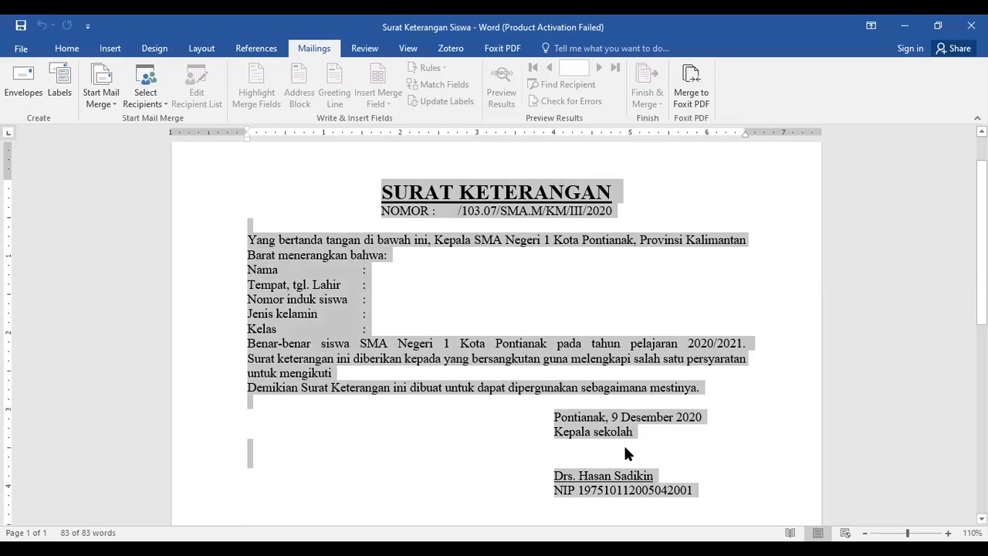
left_click(487, 330)
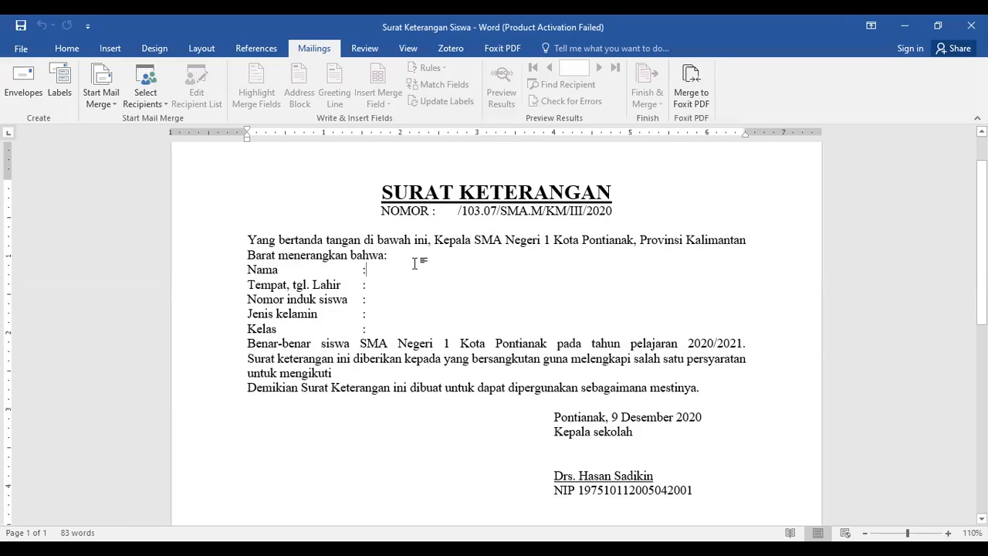
left_click(445, 210)
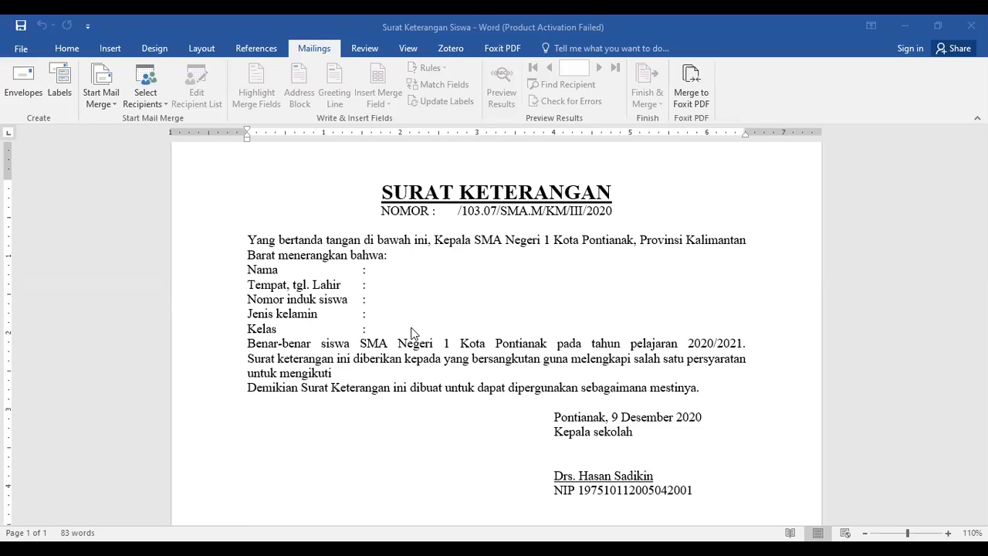
scroll(416, 334, "down", 1)
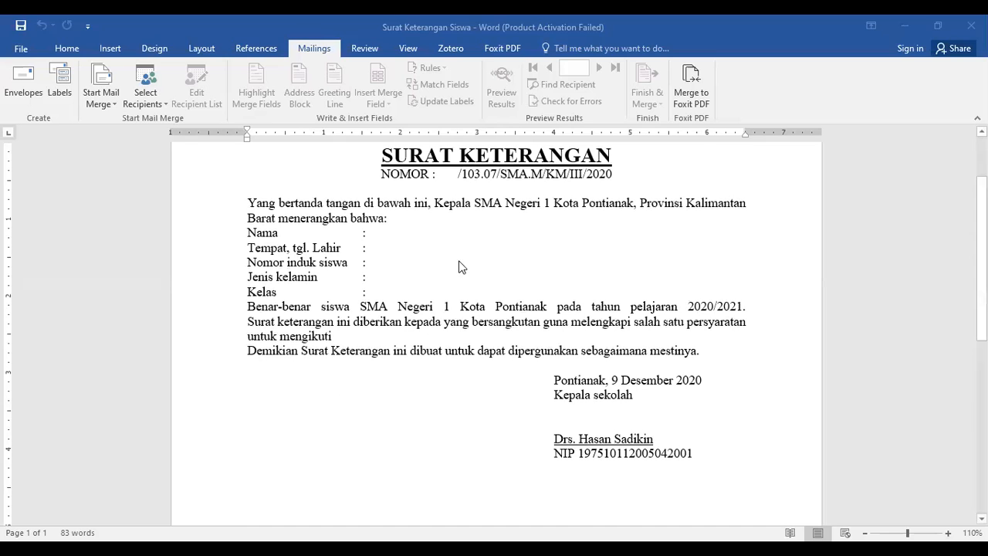
scroll(542, 316, "up", 1)
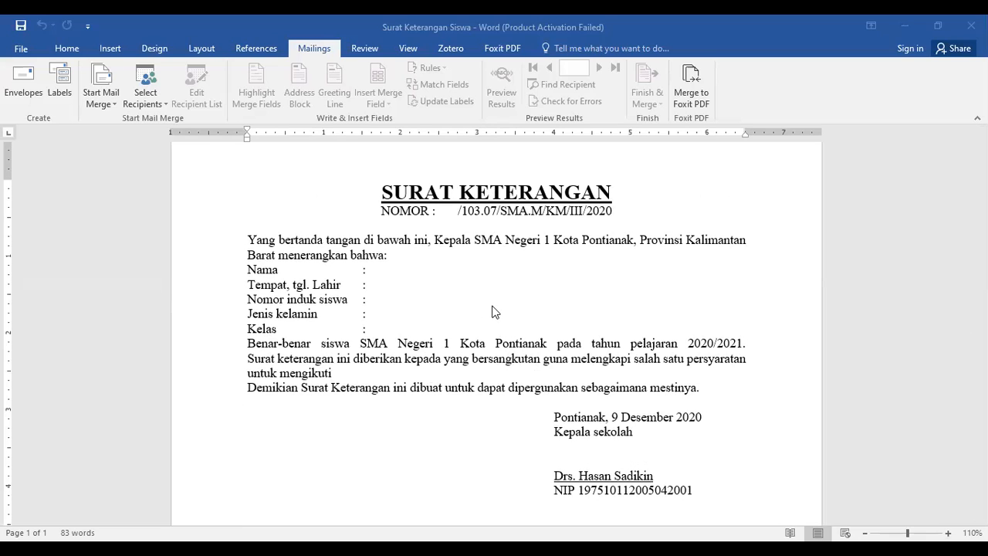
left_click(737, 47)
scroll(737, 46, "up", 5)
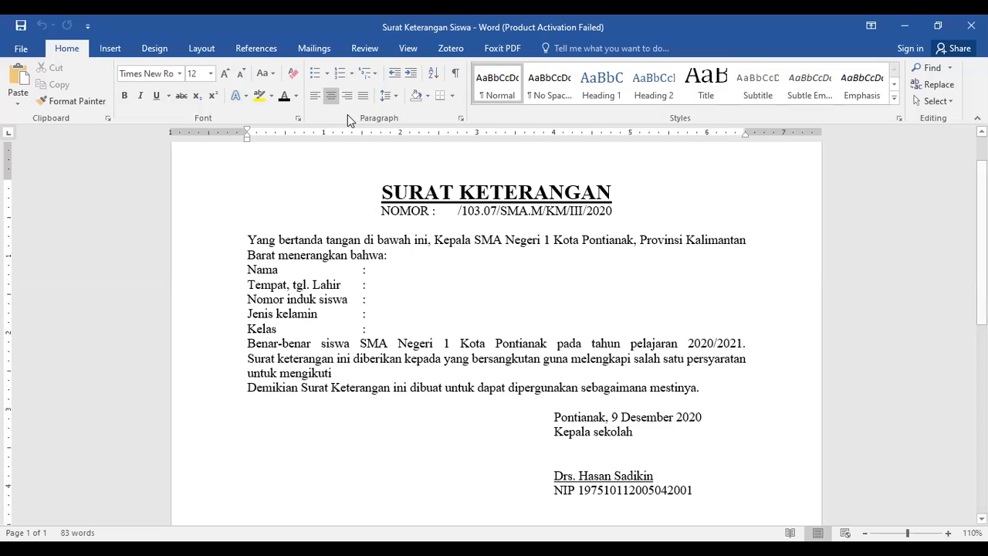
Use the existing list Master Mail Merge from D:\OFFICE\SEKOLAH TINGGI TRANSPORTASI DARAT as the recipient source, taking Sheet1$ with first-row column headers.
left_click(313, 47)
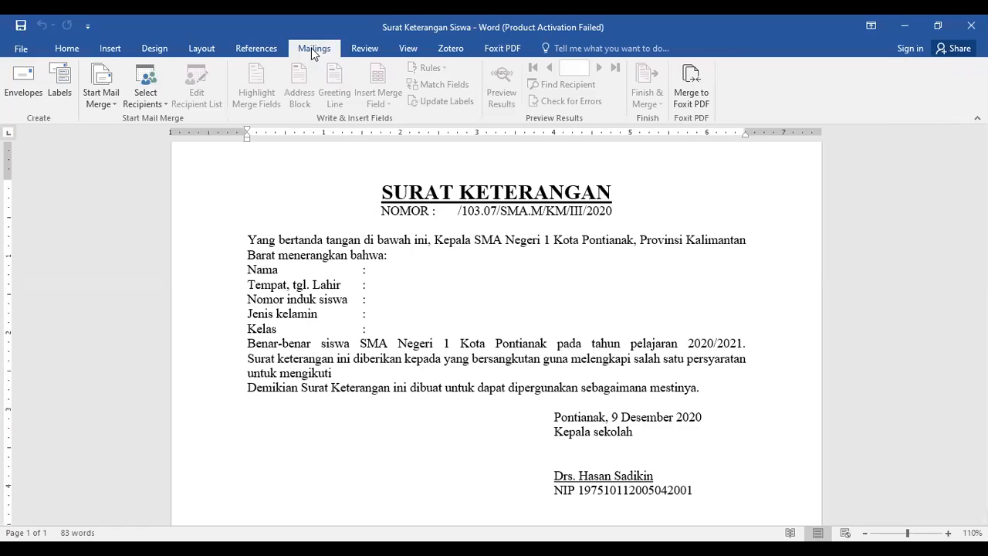
left_click(149, 102)
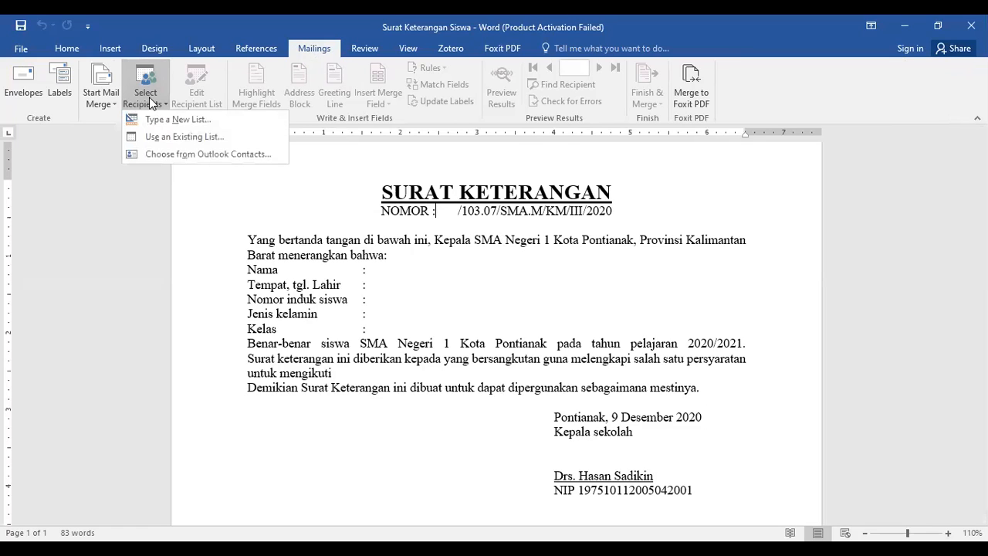
left_click(182, 140)
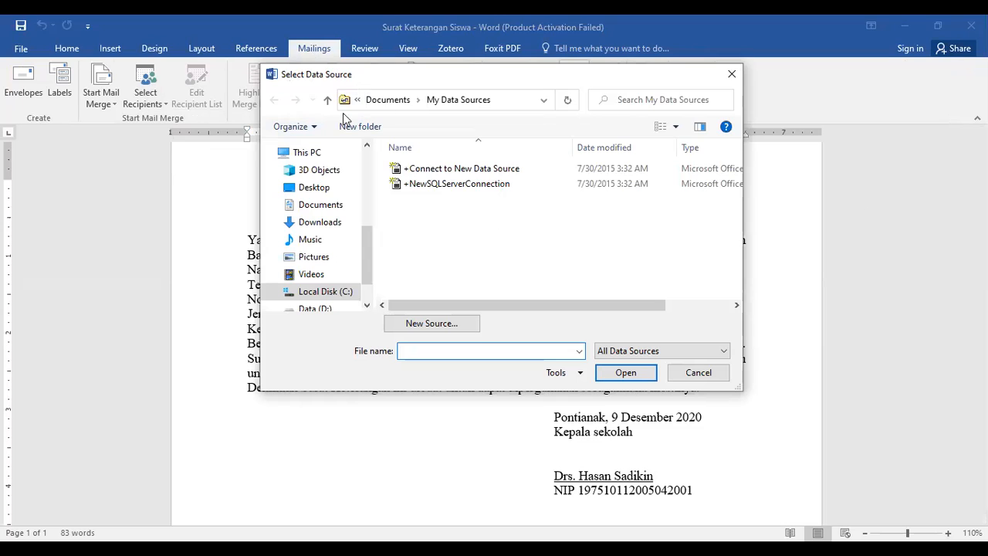
left_click_drag(368, 247, 365, 265)
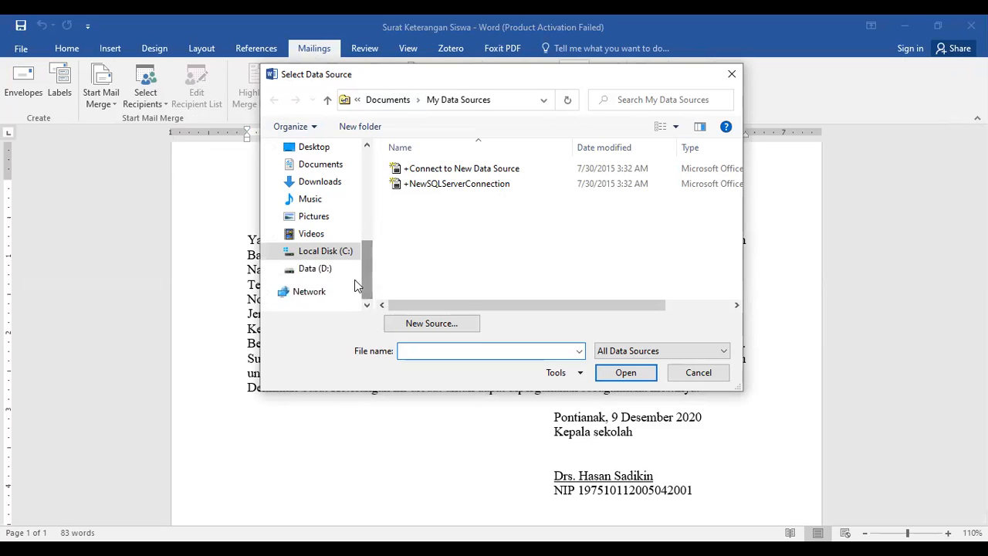
left_click(320, 270)
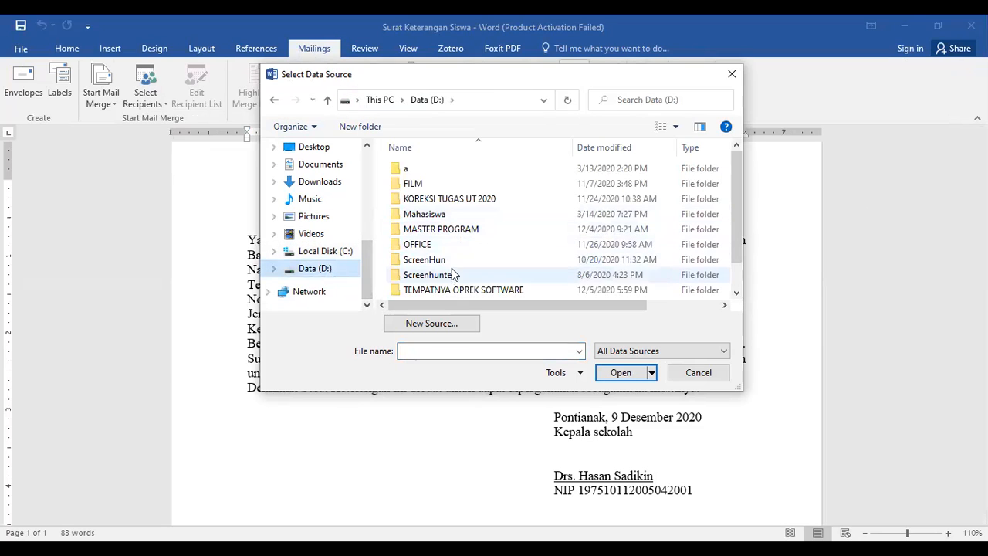
double_click(436, 246)
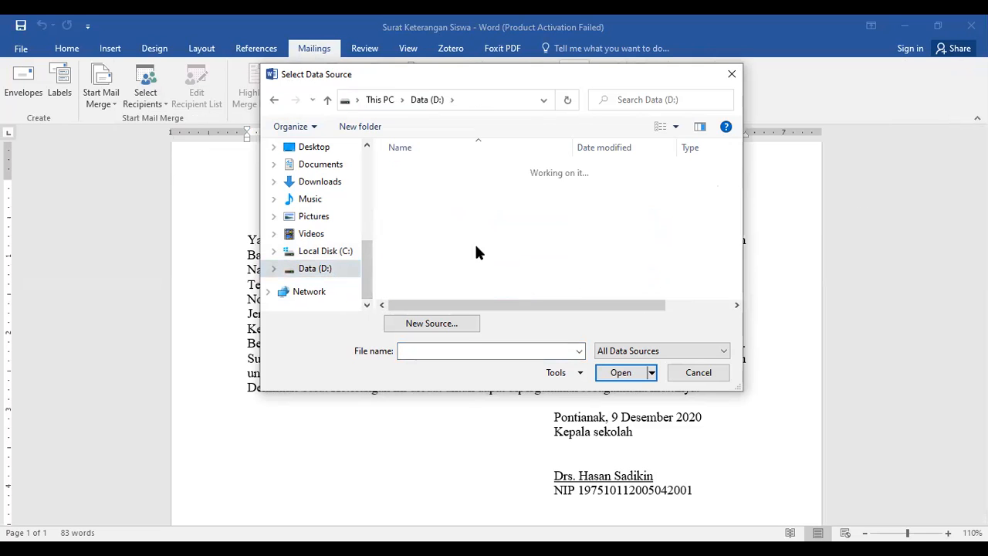
scroll(506, 254, "down", 2)
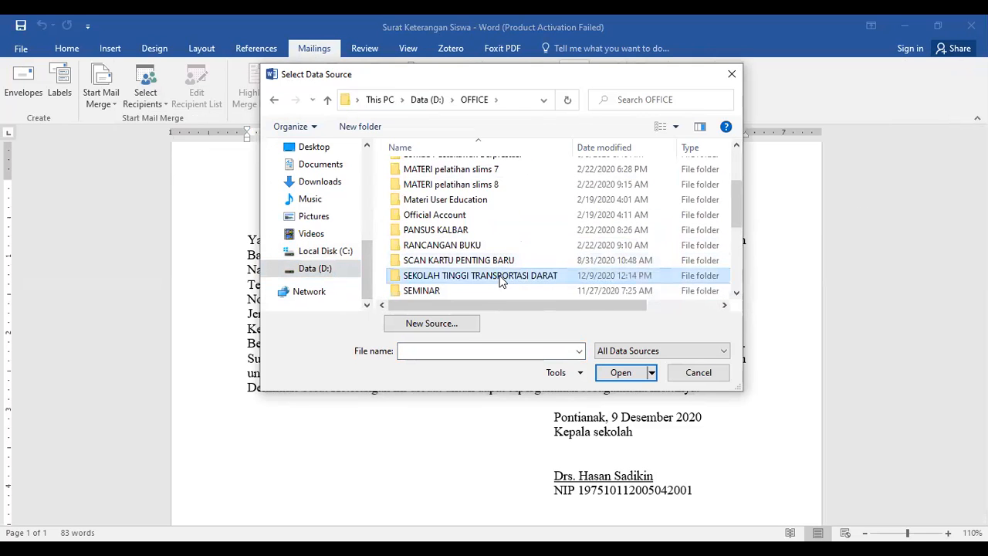
double_click(498, 277)
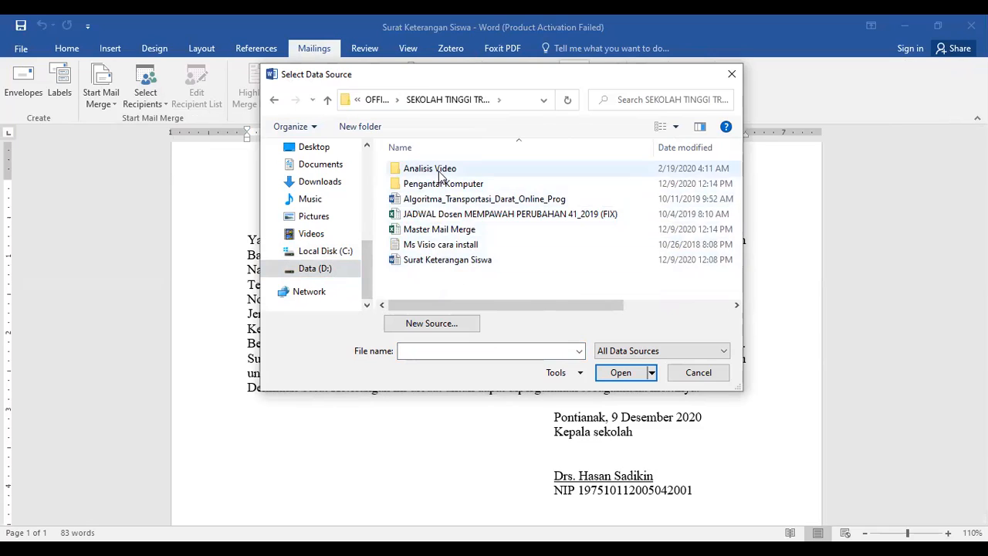
left_click(448, 228)
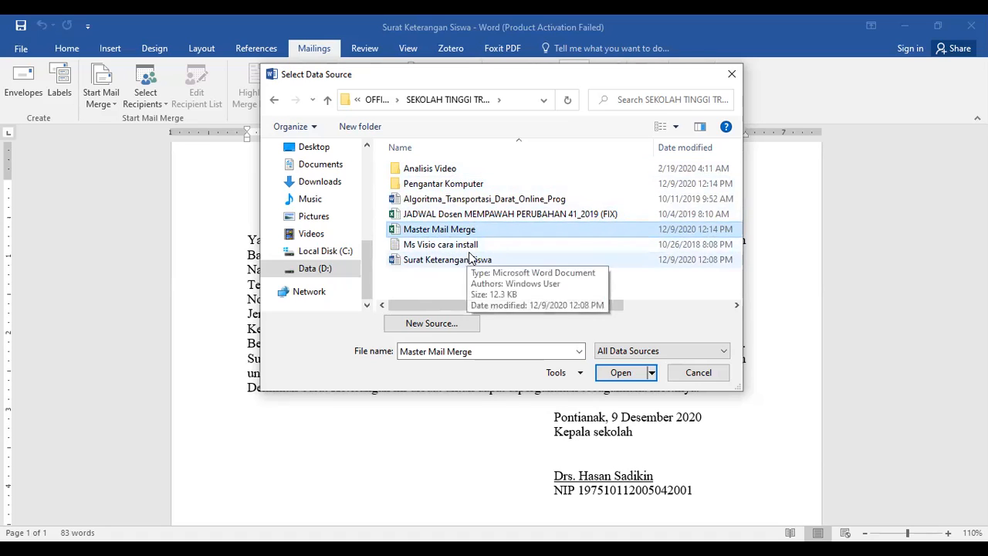
left_click(622, 374)
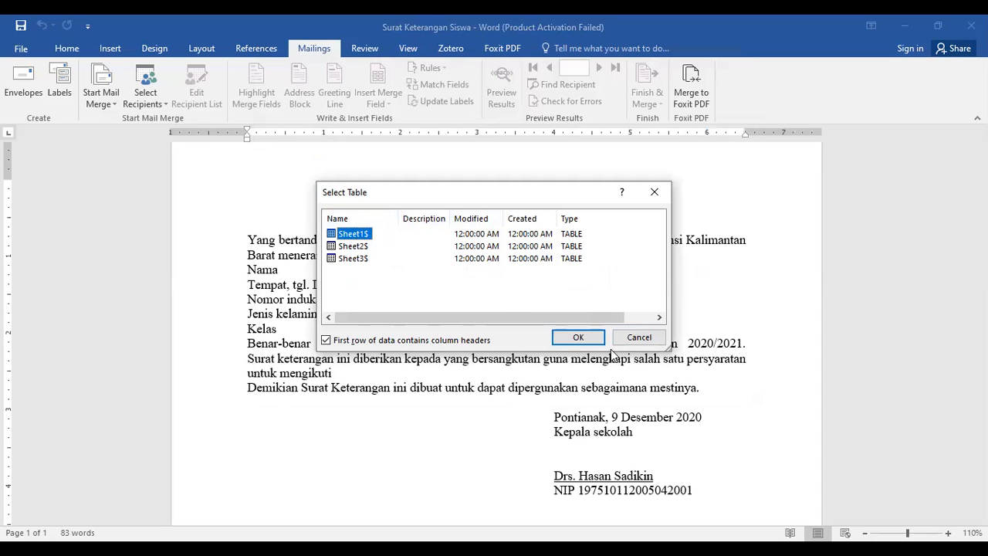
left_click(583, 339)
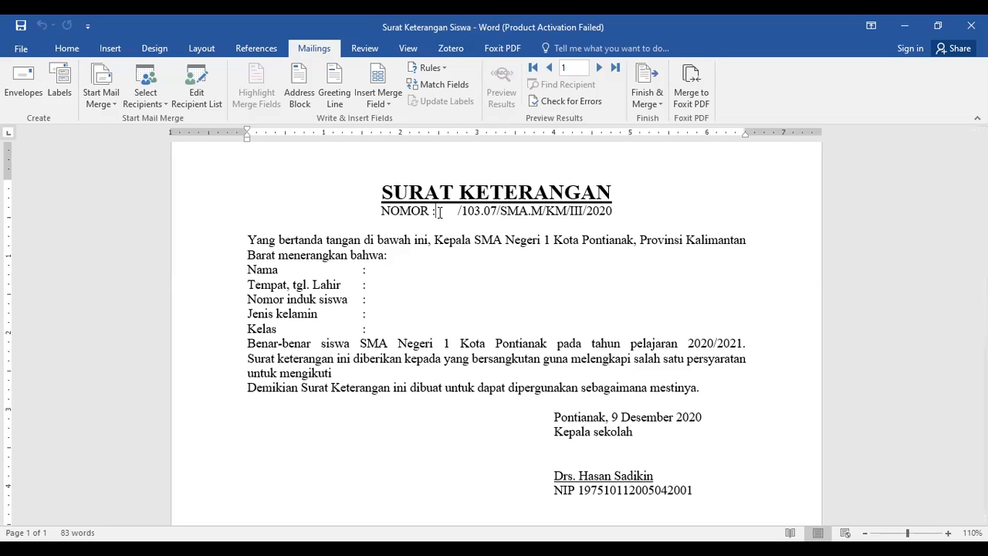
Insert the Nomor_surat_ merge field after "NOMOR :" and delete the blank space between it and "/103.07".
left_click(380, 103)
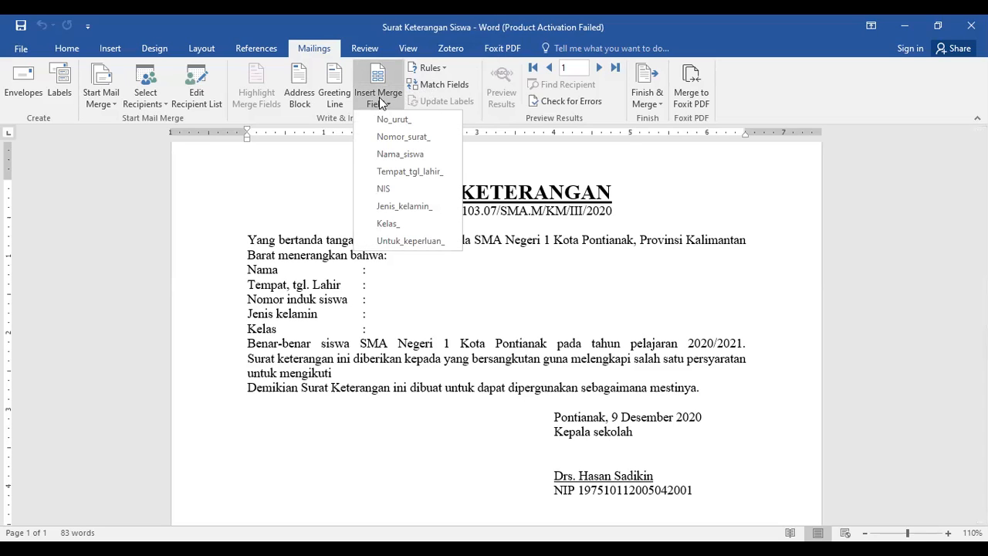
left_click(387, 136)
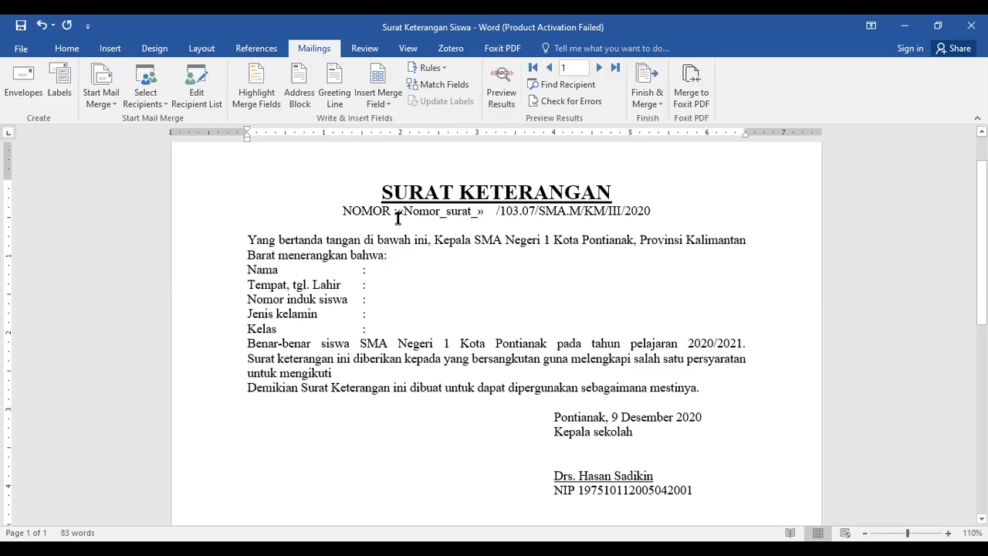
left_click(494, 209)
key("BackSpace")
key("BackSpace")
key("BackSpace")
key("BackSpace")
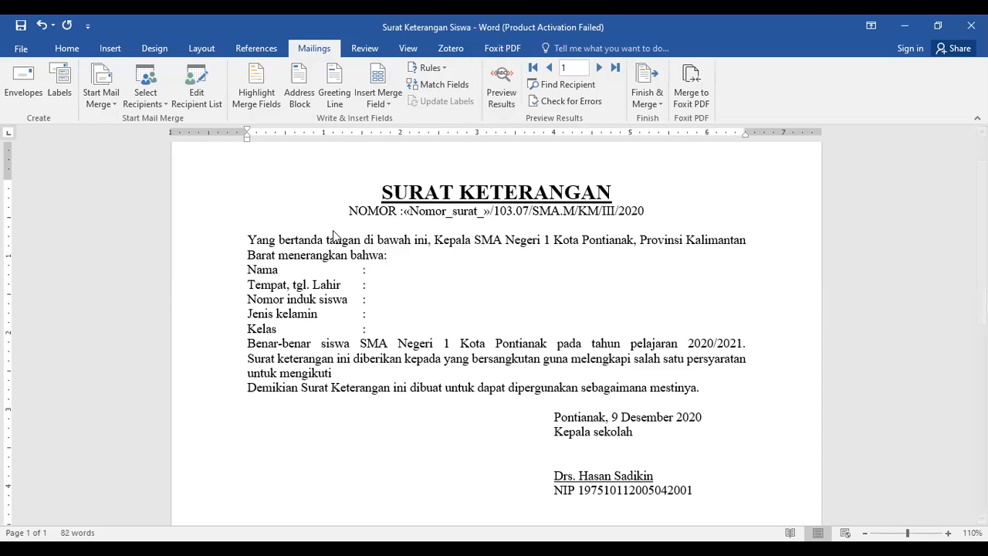
Insert the Nama_siswa merge field on the Nama line and Tempat_tgl_lahir_ on the Tempat, tgl. Lahir line.
left_click(378, 94)
left_click(388, 155)
left_click(389, 283)
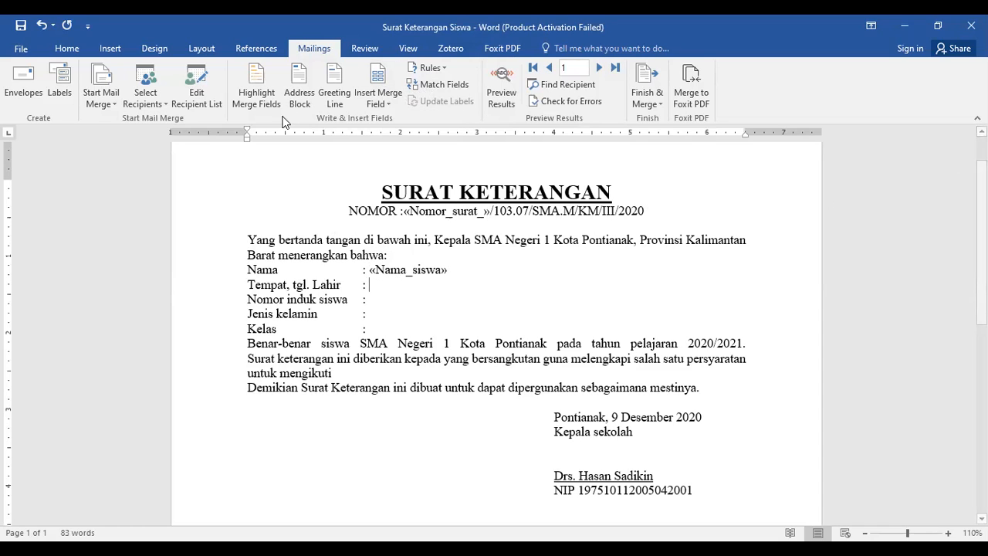
left_click(378, 101)
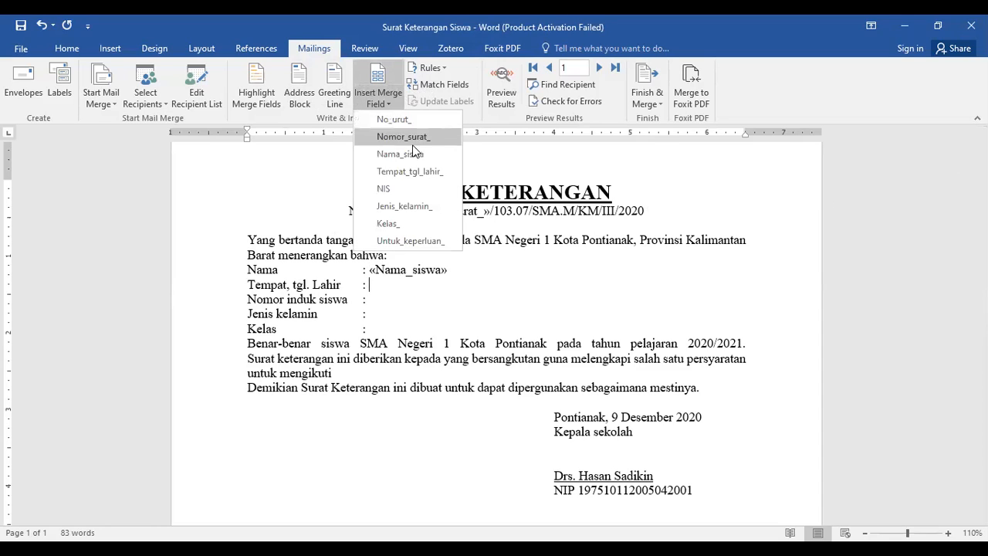
left_click(415, 171)
Insert the NIS merge field on the Nomor induk siswa line and Jenis_kelamin_ on the Jenis kelamin line.
left_click(431, 303)
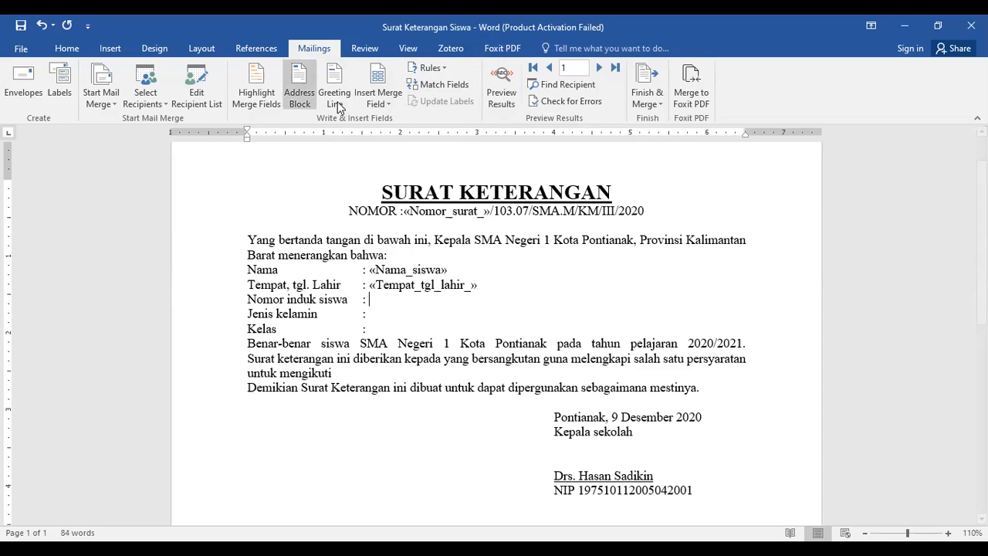
left_click(378, 101)
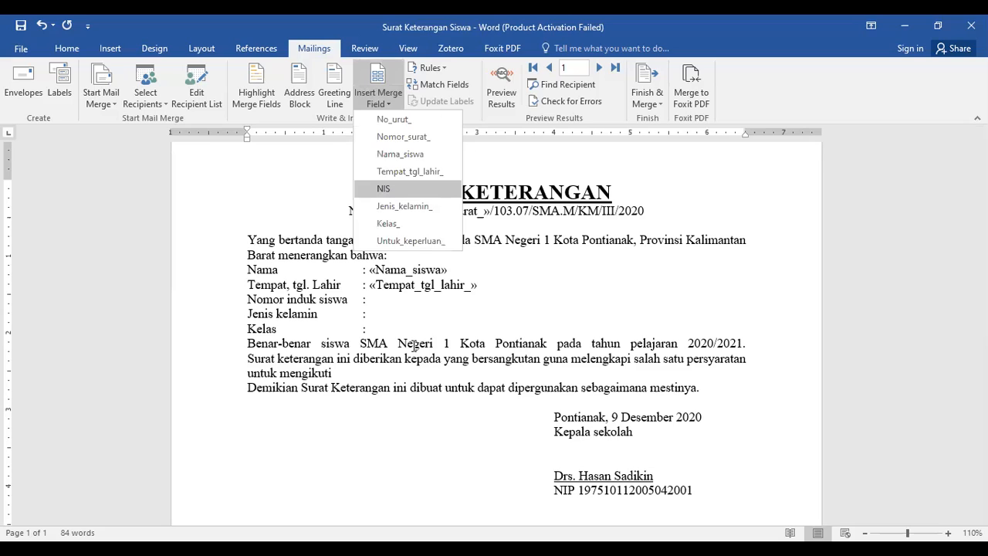
left_click(393, 193)
left_click(391, 317)
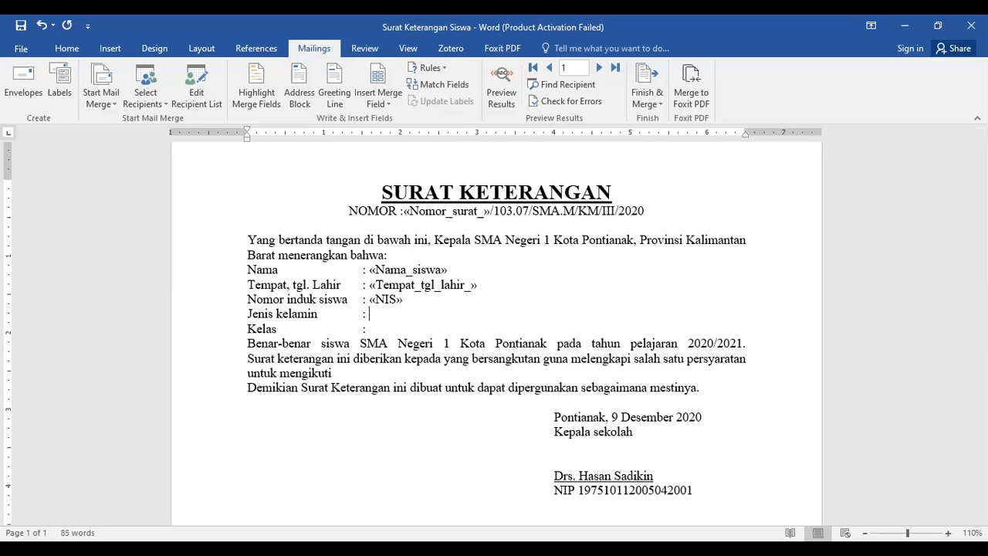
left_click(375, 97)
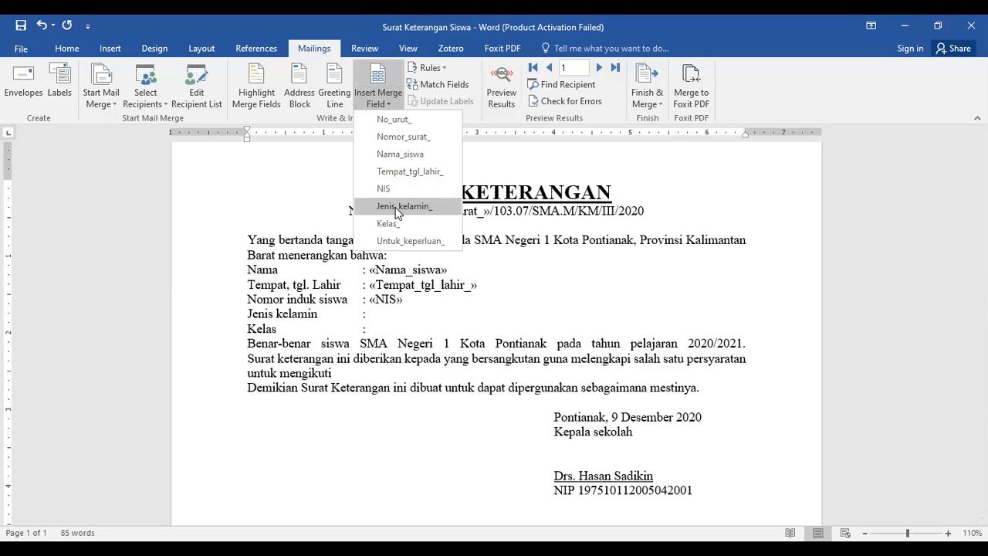
left_click(397, 206)
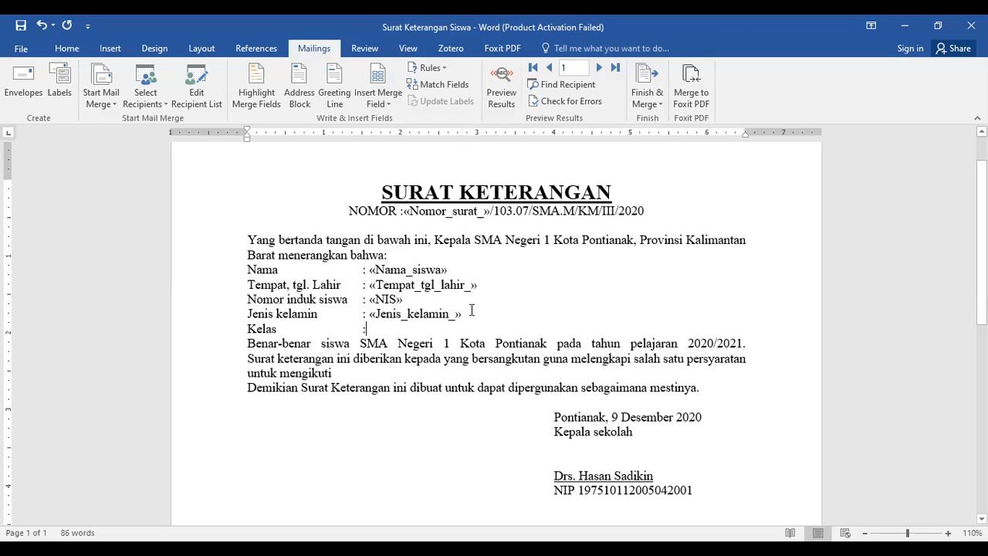
Insert the Kelas_ merge field on the Kelas line and Untuk_keperluan_ after "untuk mengikuti".
left_click(382, 108)
left_click(387, 223)
scroll(503, 326, "down", 2)
left_click(349, 299)
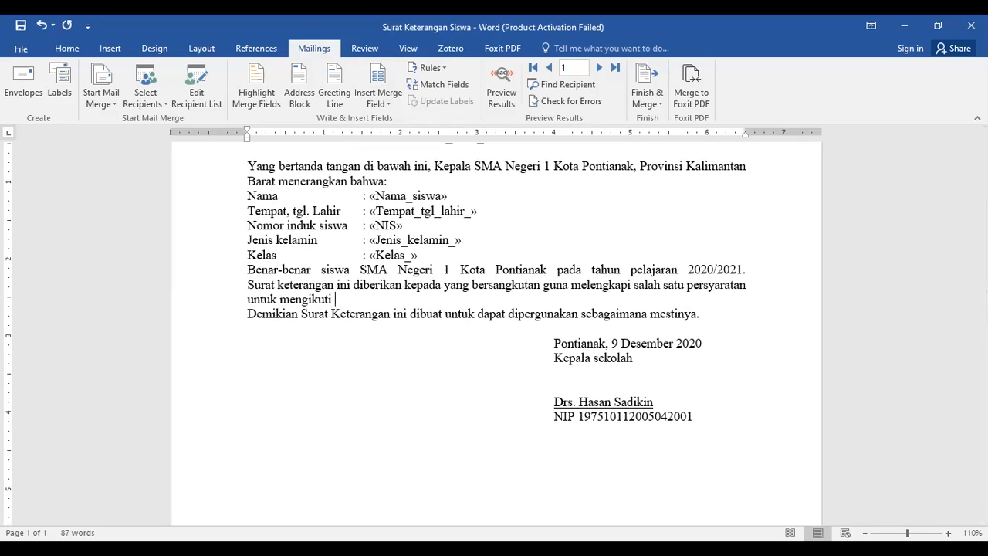
left_click(380, 101)
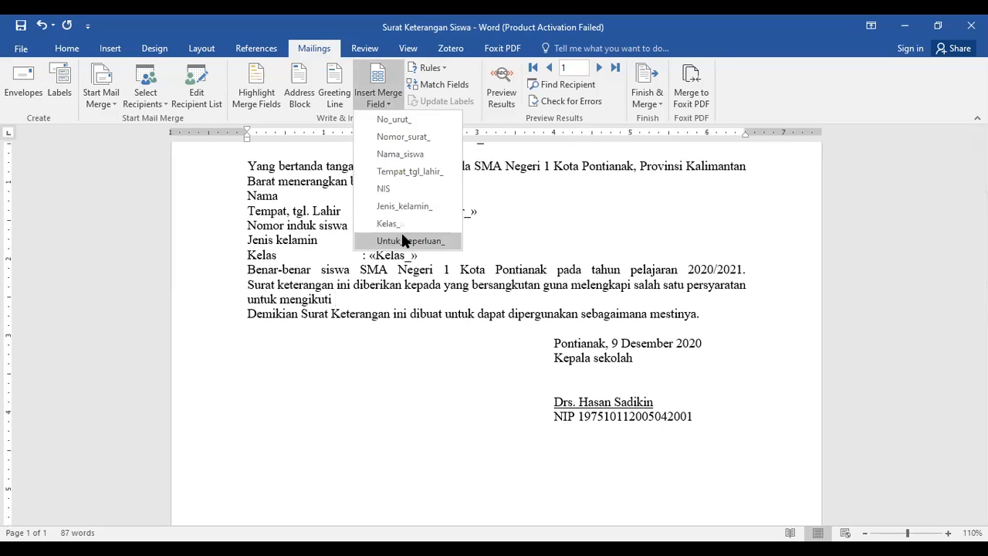
left_click(401, 233)
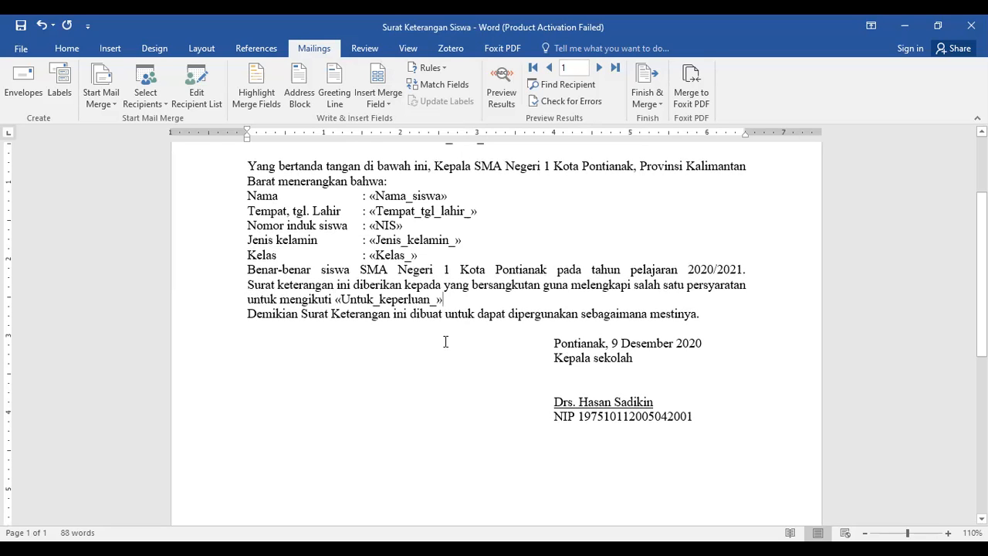
Preview the merged letter results and advance through the records to record 3.
scroll(456, 348, "up", 2)
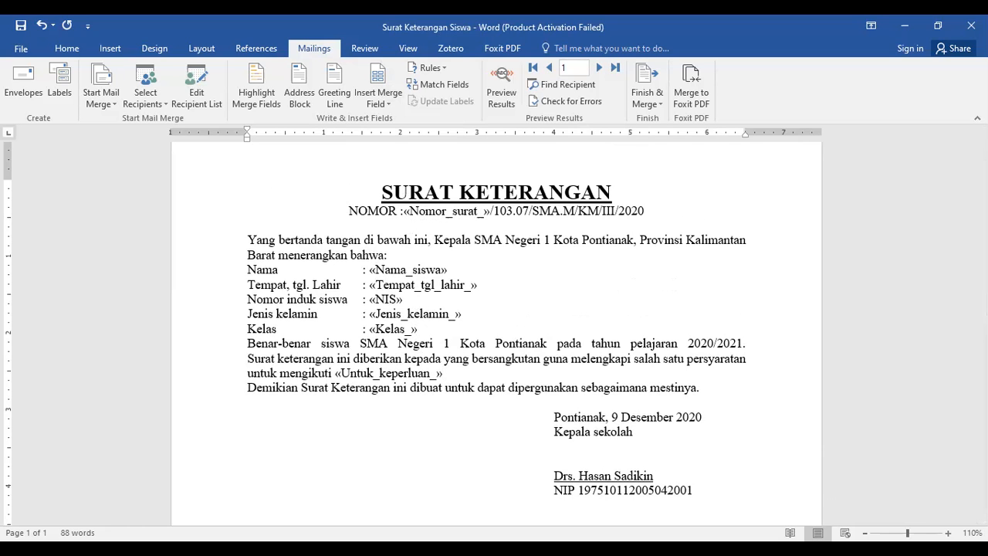
scroll(494, 324, "up", 2, "ctrl")
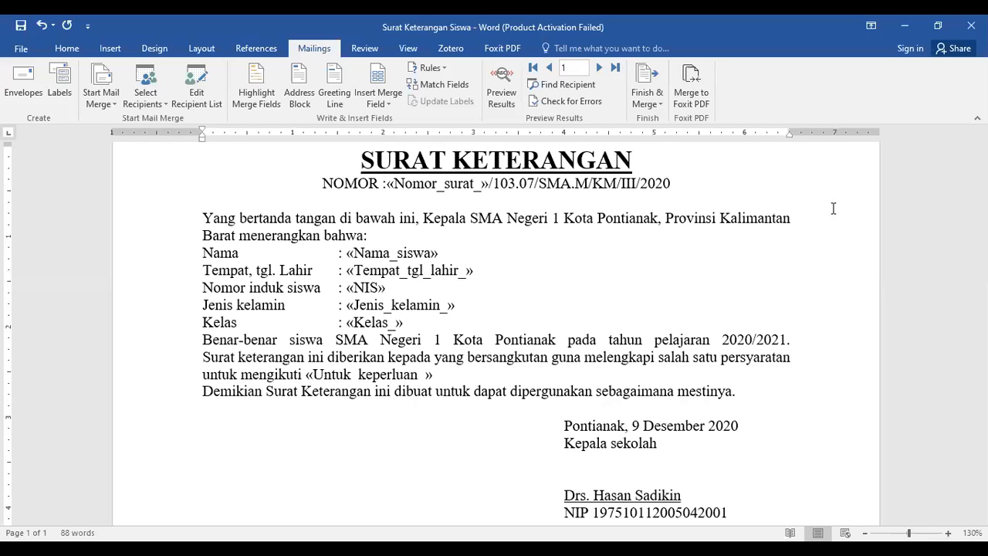
left_click(496, 105)
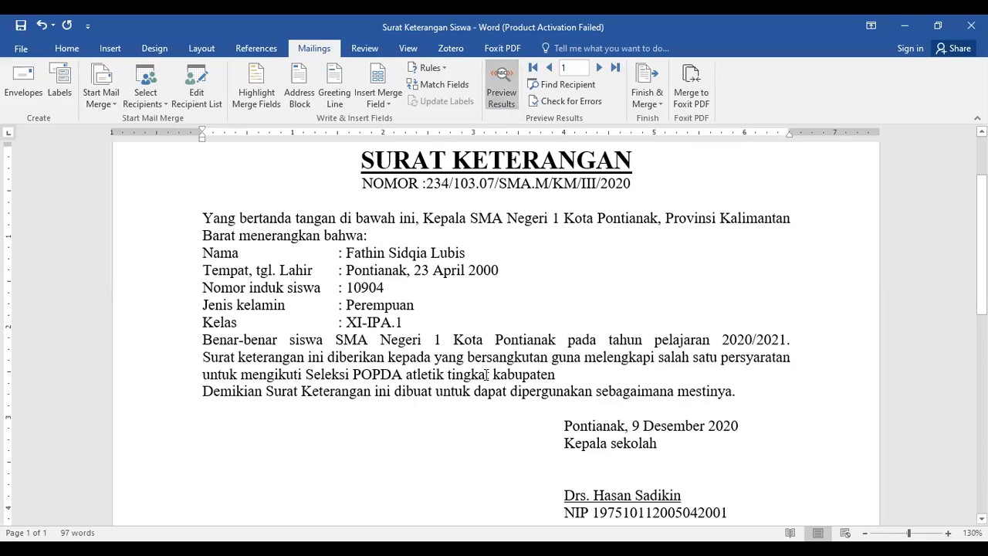
left_click(599, 68)
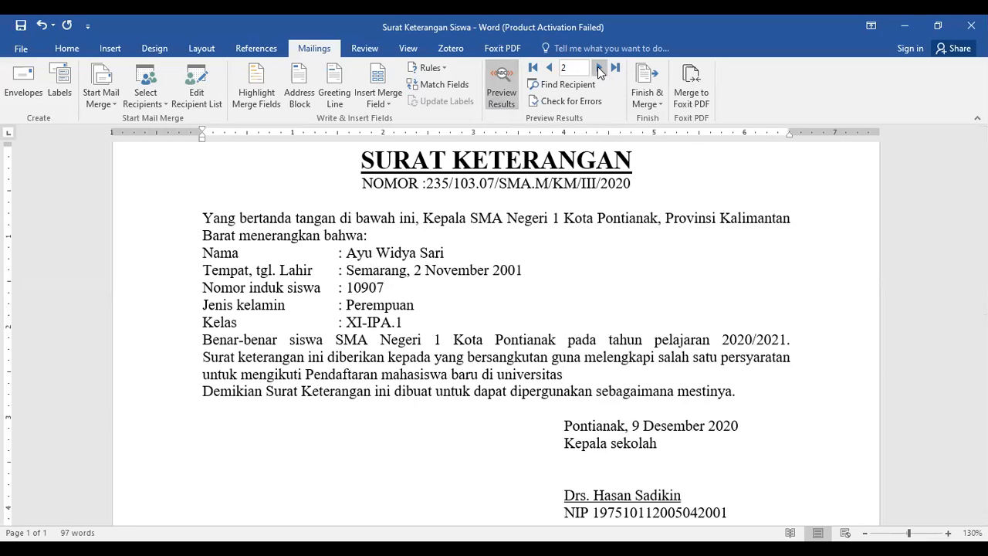
left_click(599, 67)
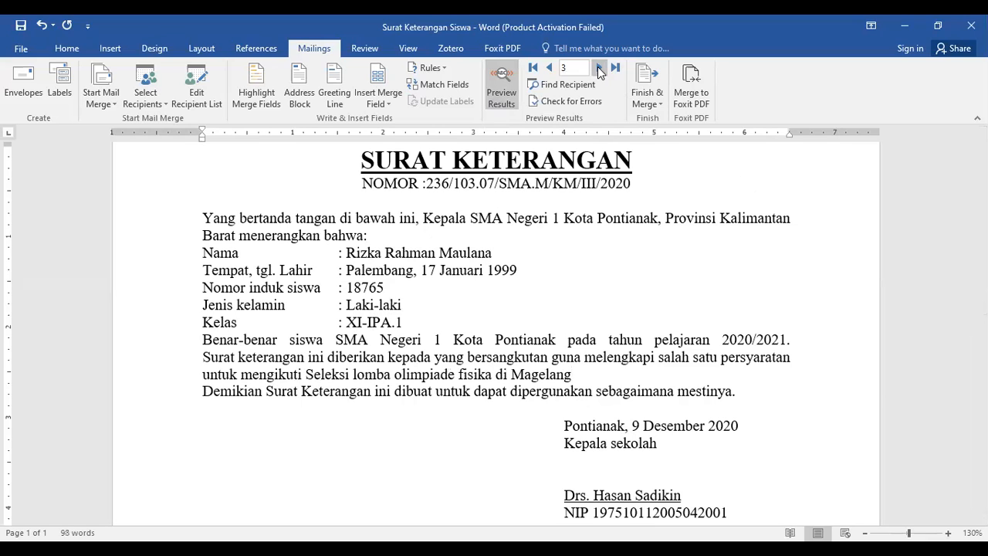
Step back and forth through merged records 1 to 3 and return to record 1.
left_click(549, 68)
left_click(550, 68)
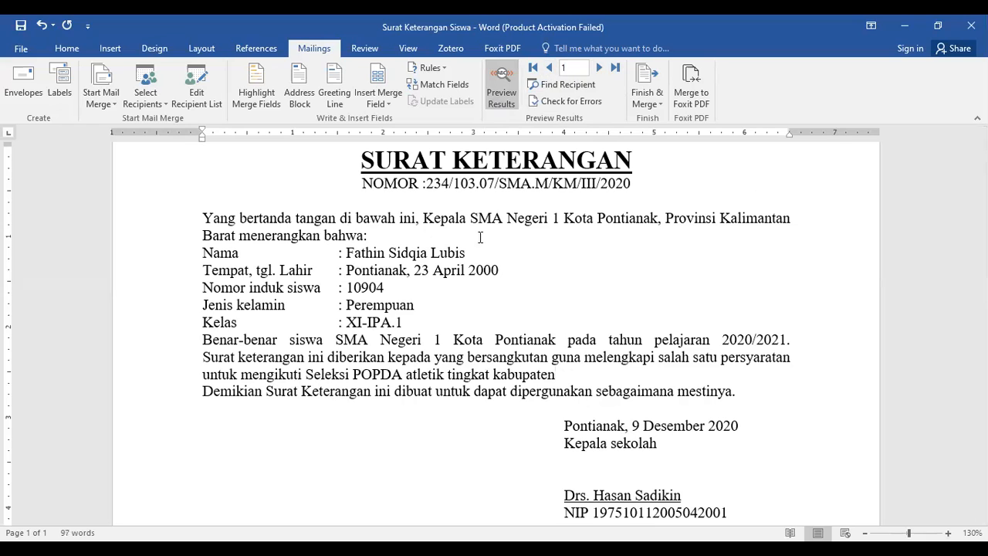
left_click(598, 68)
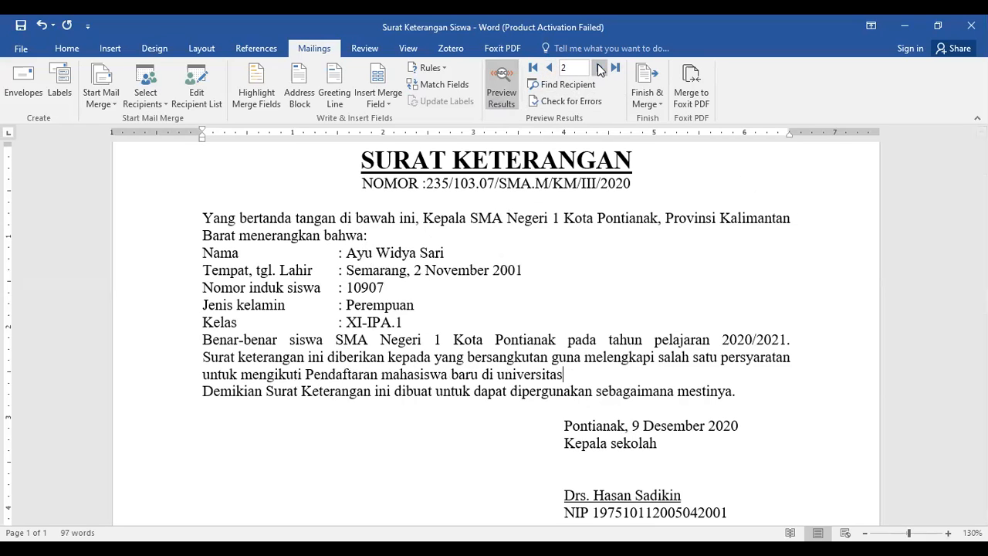
left_click(599, 68)
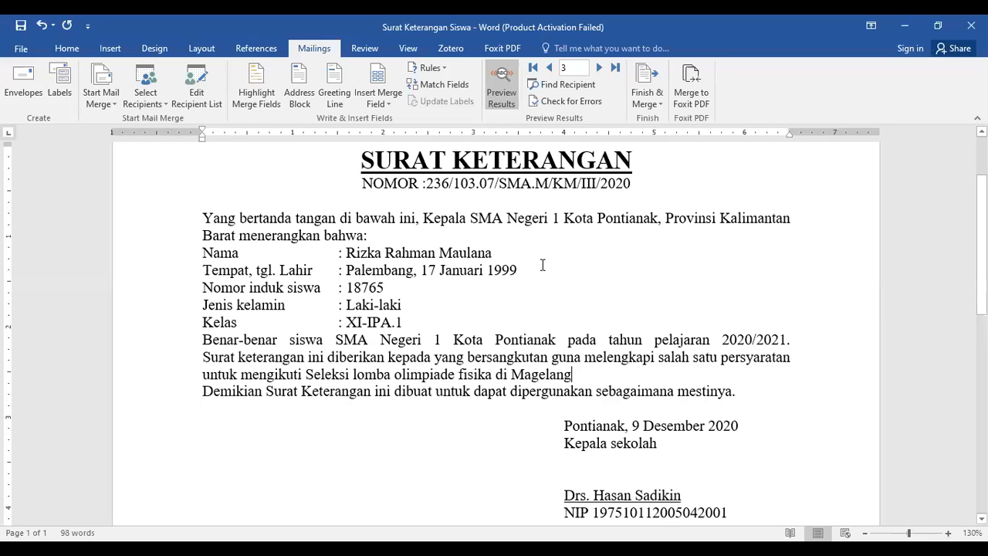
double_click(549, 68)
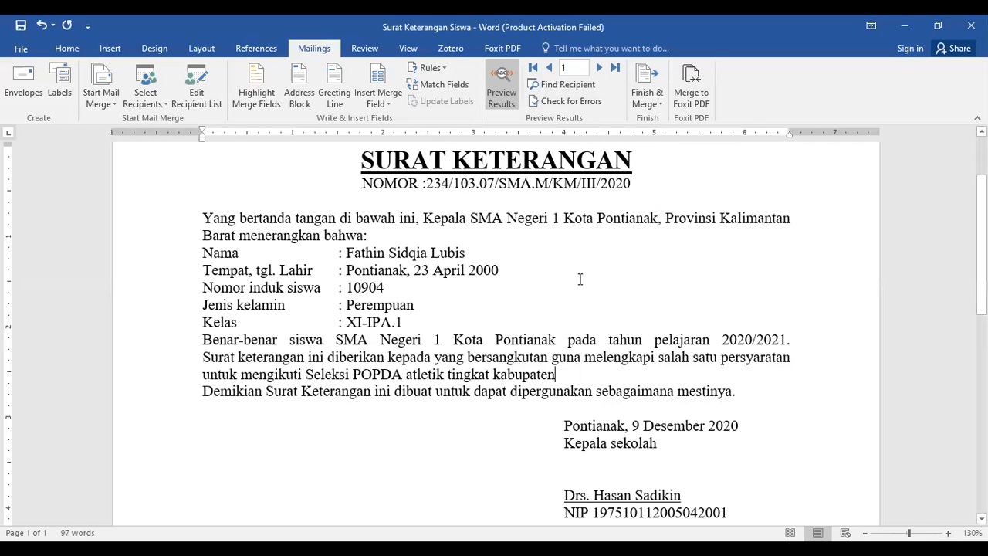
Set up printing of all merged records on the HP DJ 2130 series printer, but cancel before printing.
left_click(659, 108)
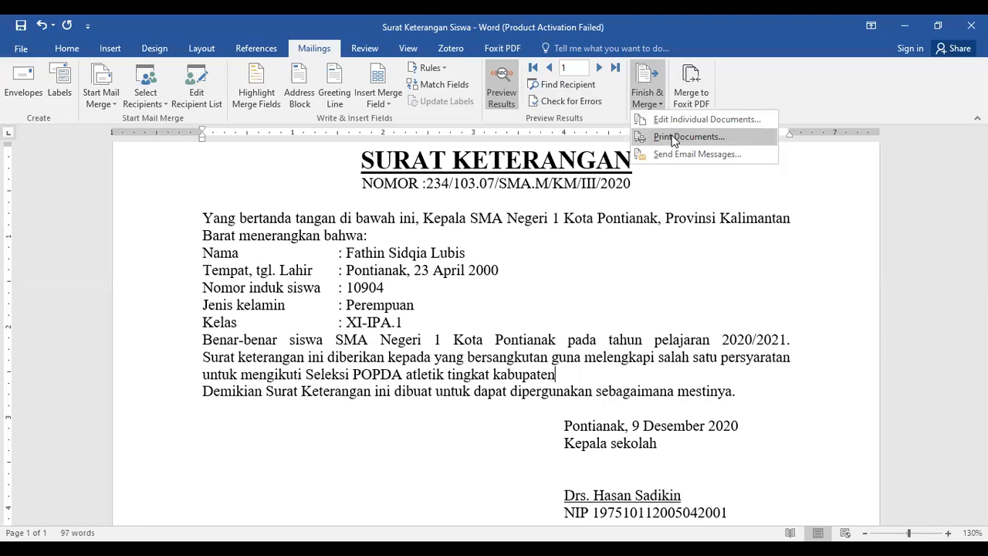
left_click(673, 138)
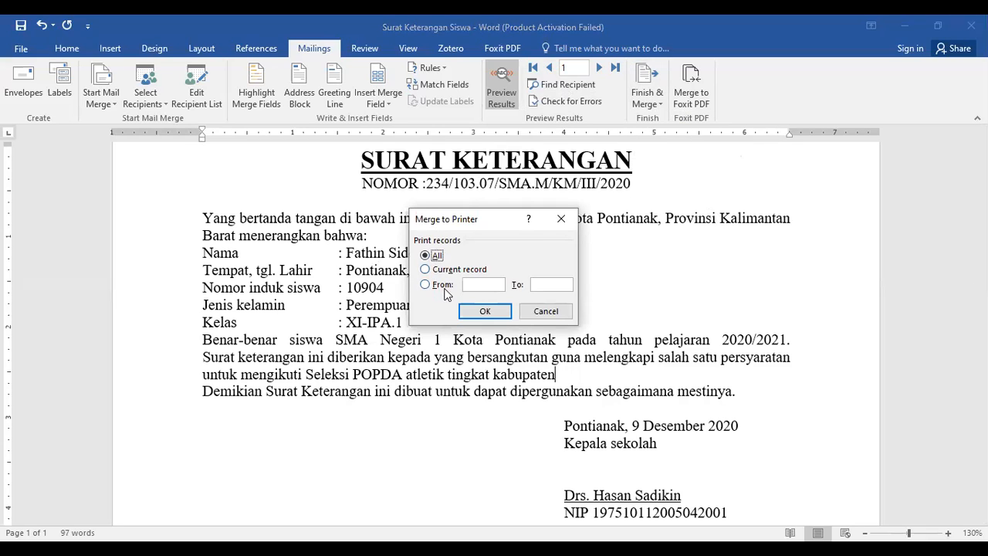
left_click(426, 285)
left_click(425, 255)
left_click(485, 309)
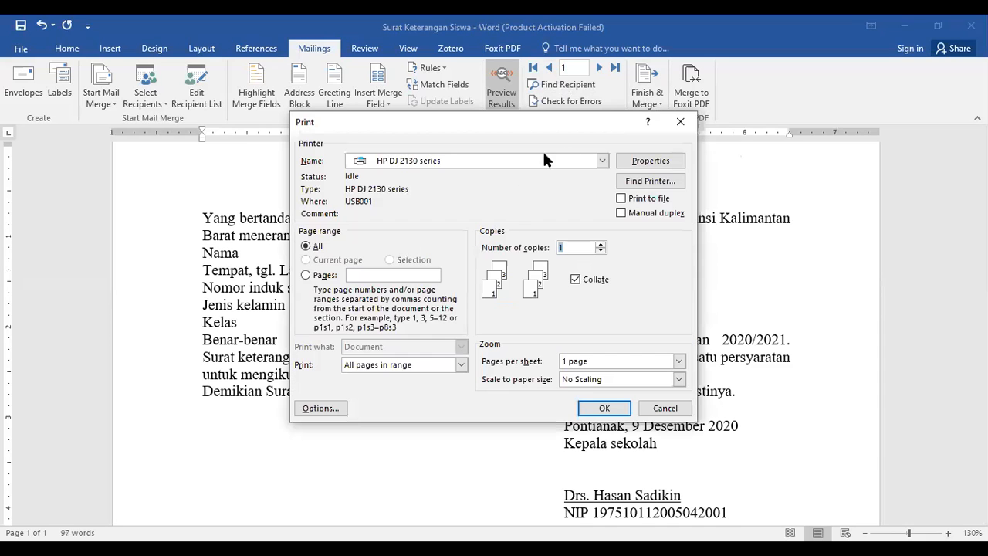
left_click(602, 160)
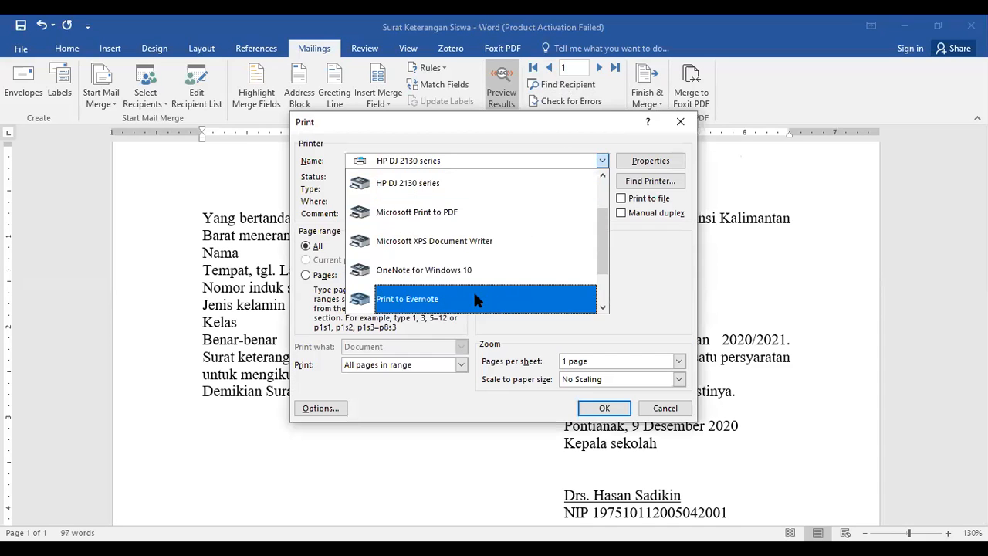
left_click(465, 192)
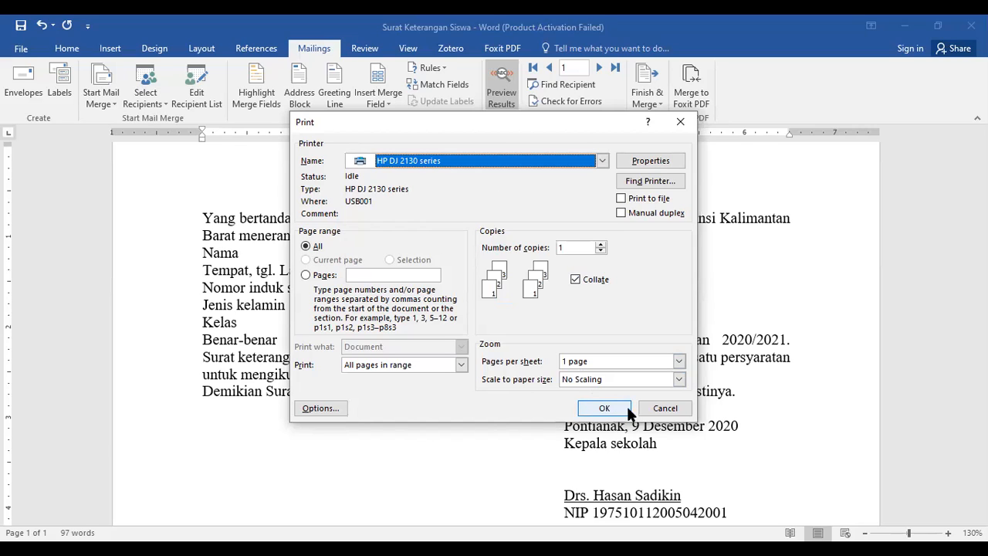
left_click(671, 413)
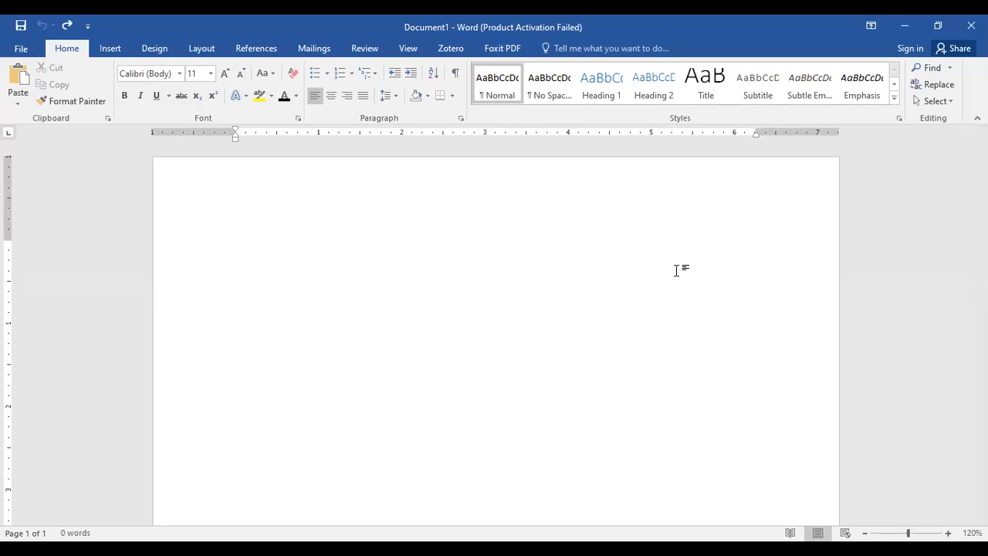
Start an envelope mail merge in the blank document.
scroll(378, 263, "down", 1)
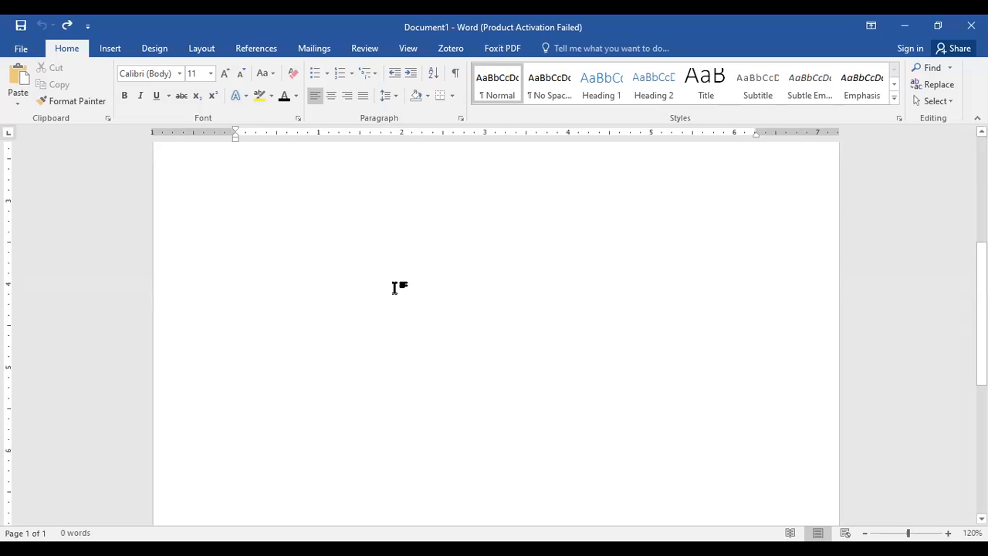
scroll(395, 289, "up", 1)
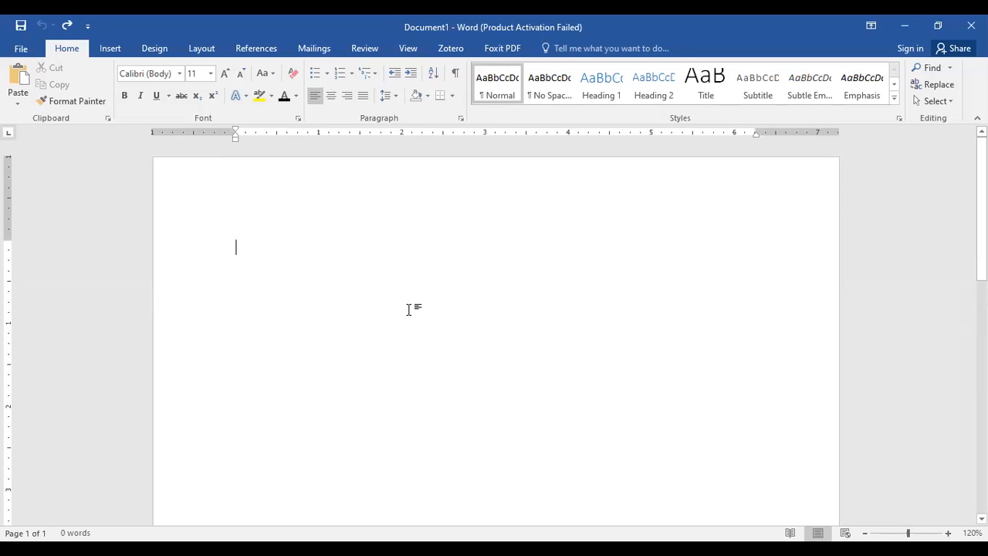
left_click(313, 48)
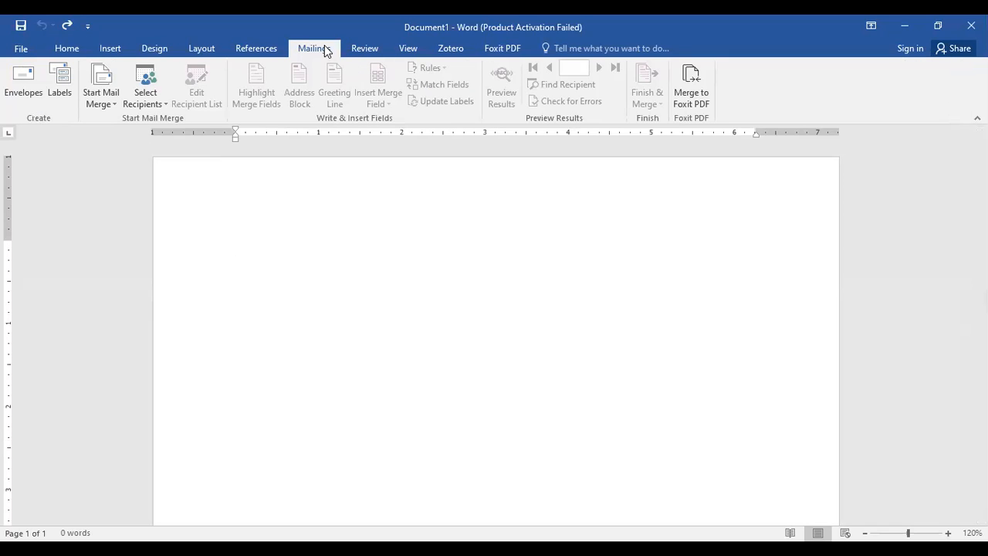
left_click(106, 100)
left_click(127, 155)
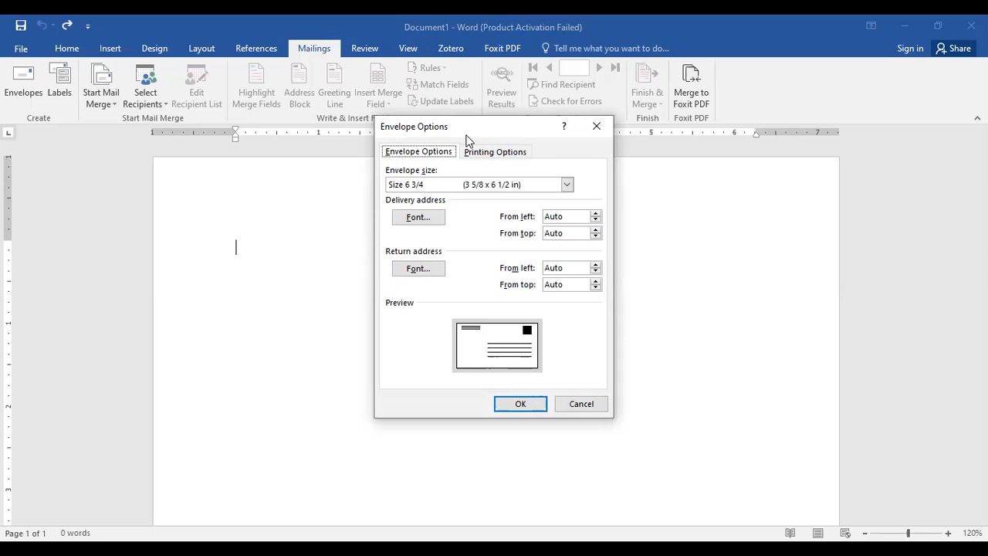
Look through the available envelope sizes and choose Size 6 3/4 (3 5/8 x 6 1/2 in).
left_click(567, 185)
scroll(489, 277, "down", 2)
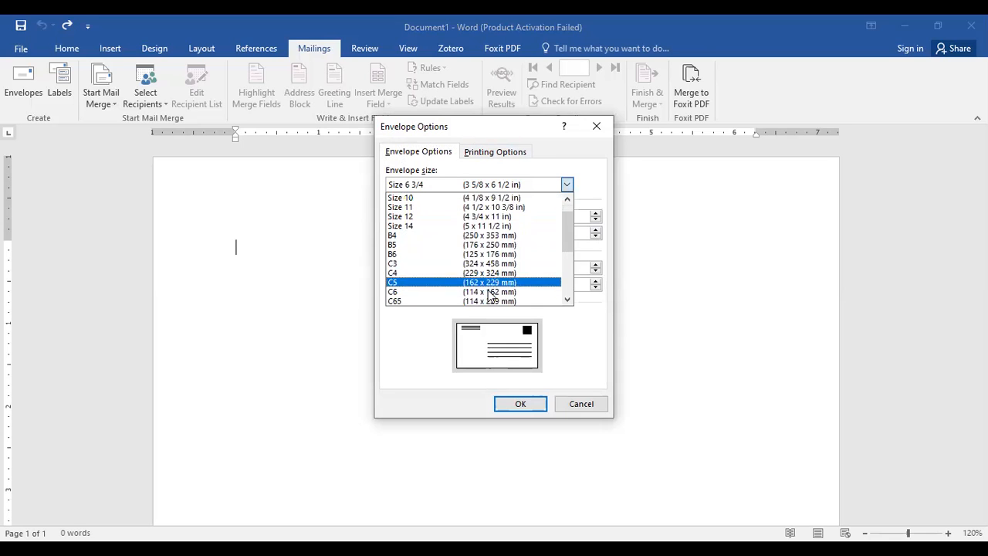
scroll(490, 295, "up", 2)
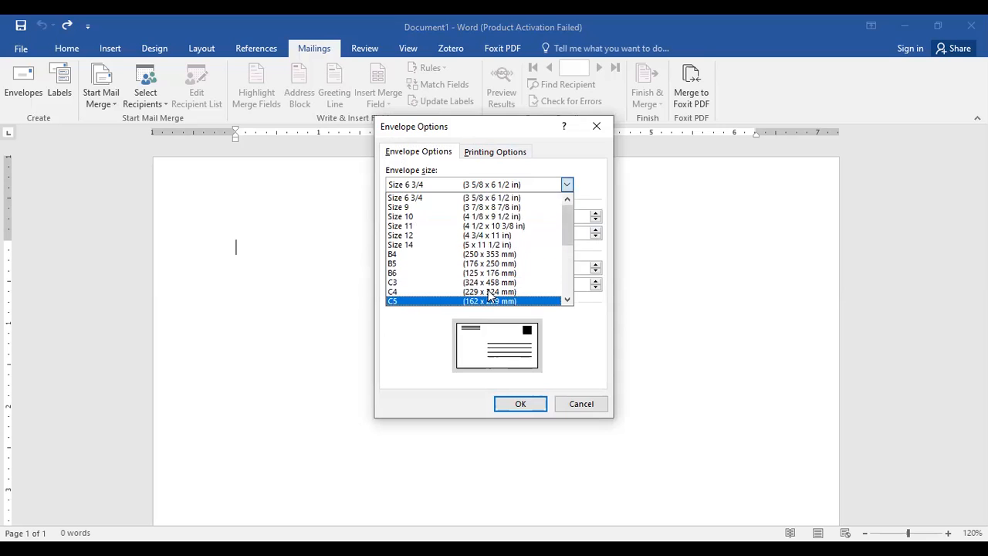
scroll(485, 284, "down", 2)
scroll(483, 283, "down", 3)
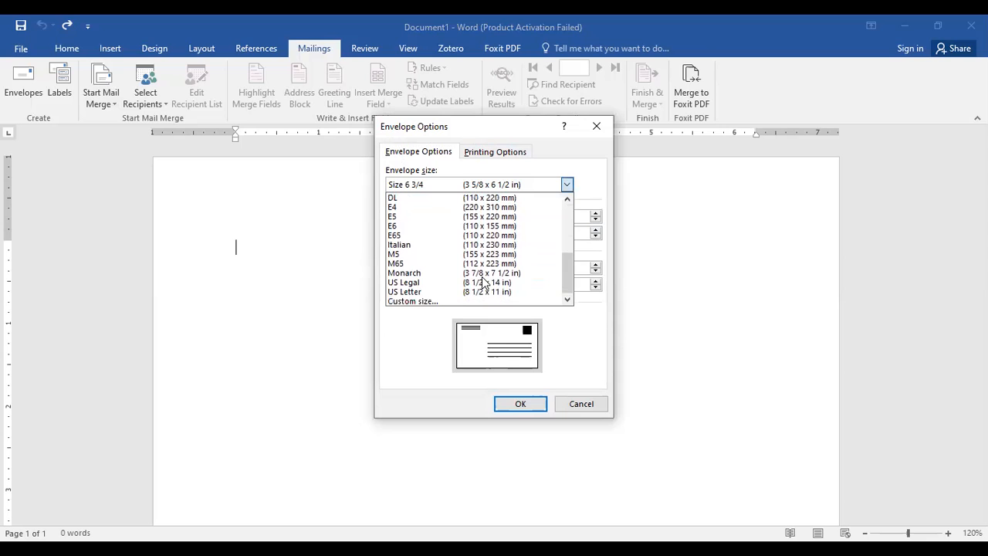
scroll(498, 253, "up", 2)
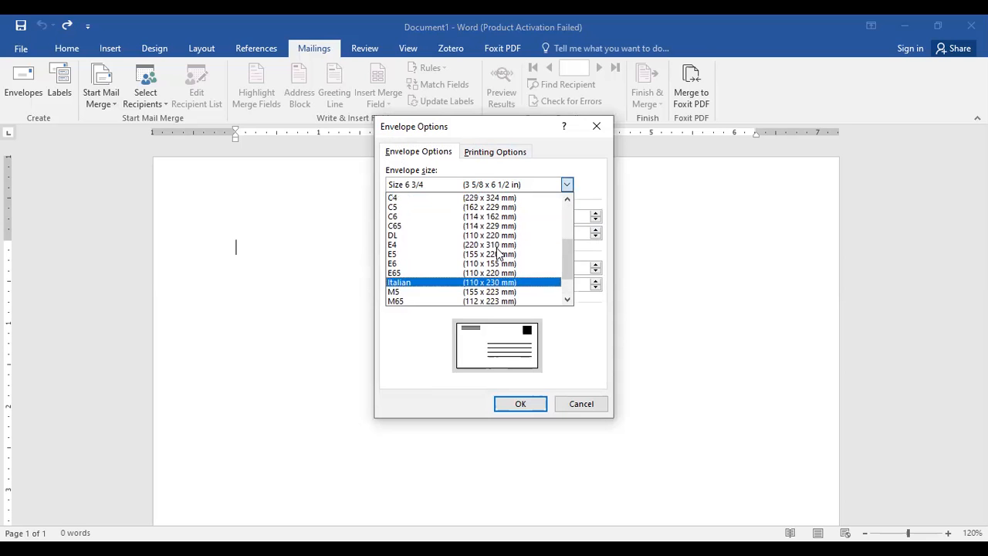
scroll(498, 253, "up", 3)
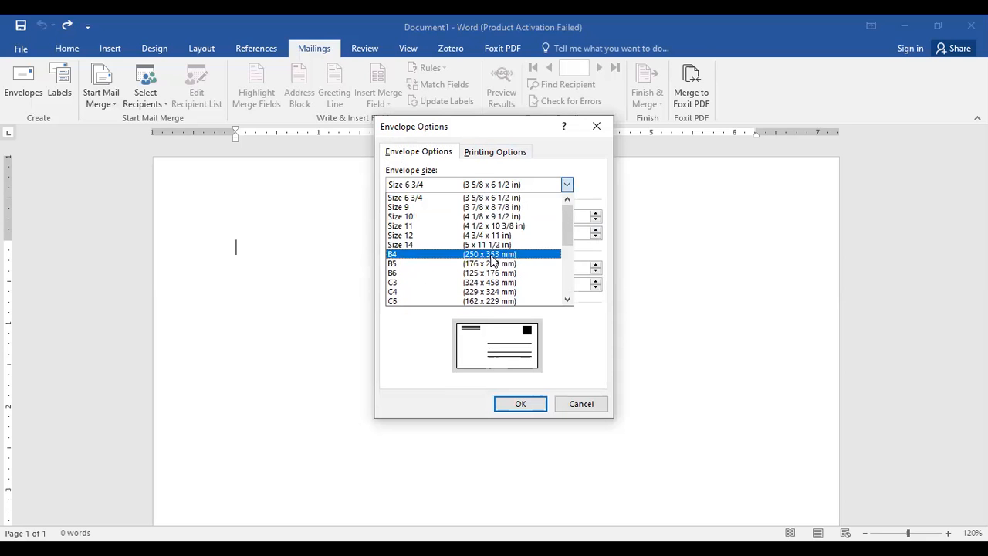
left_click(478, 199)
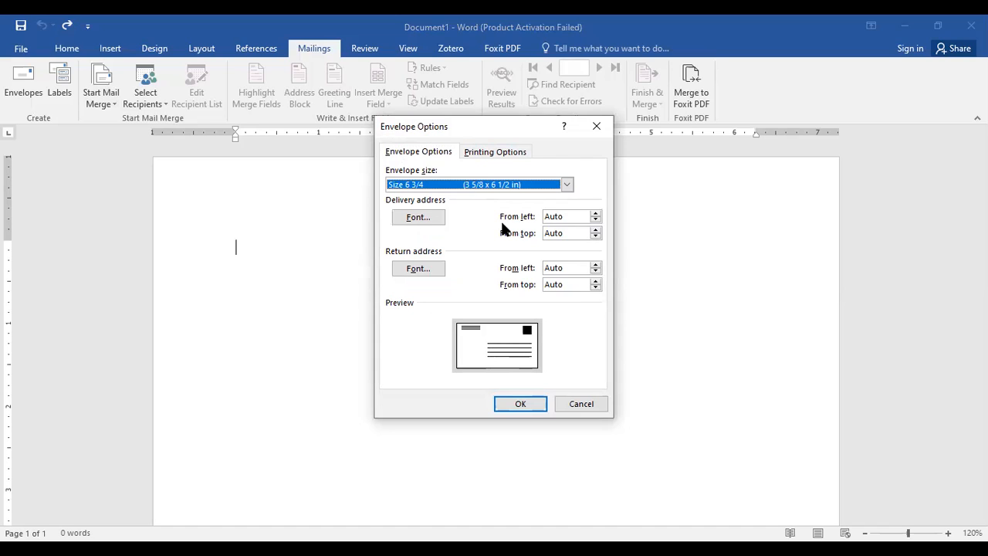
Set the envelope feed method to the vertical, right-aligned option and apply the envelope options.
left_click(515, 153)
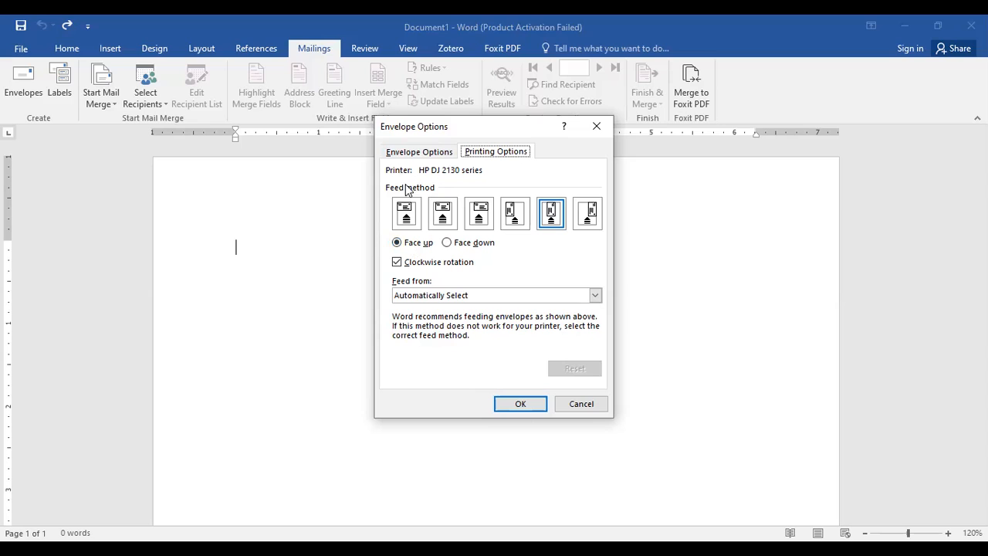
left_click(588, 222)
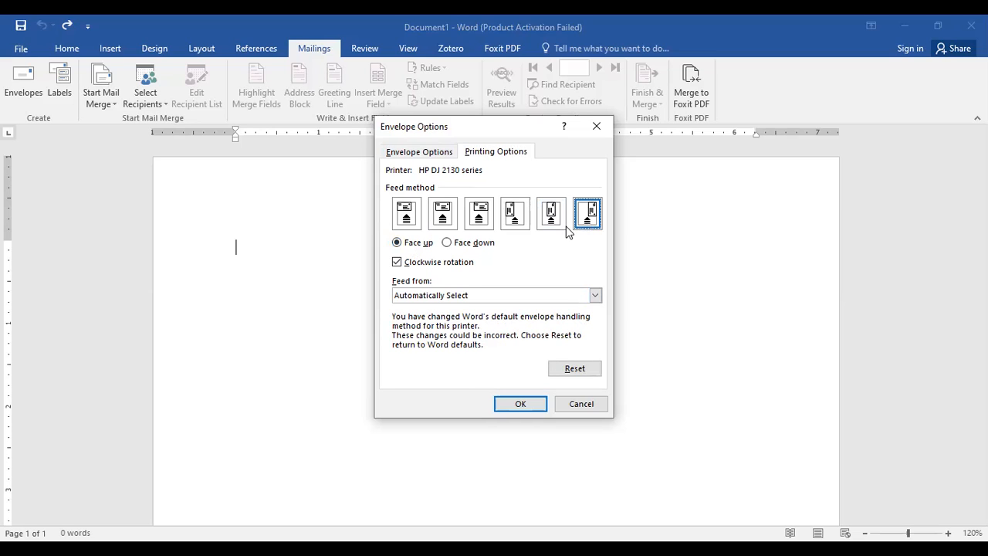
left_click(523, 404)
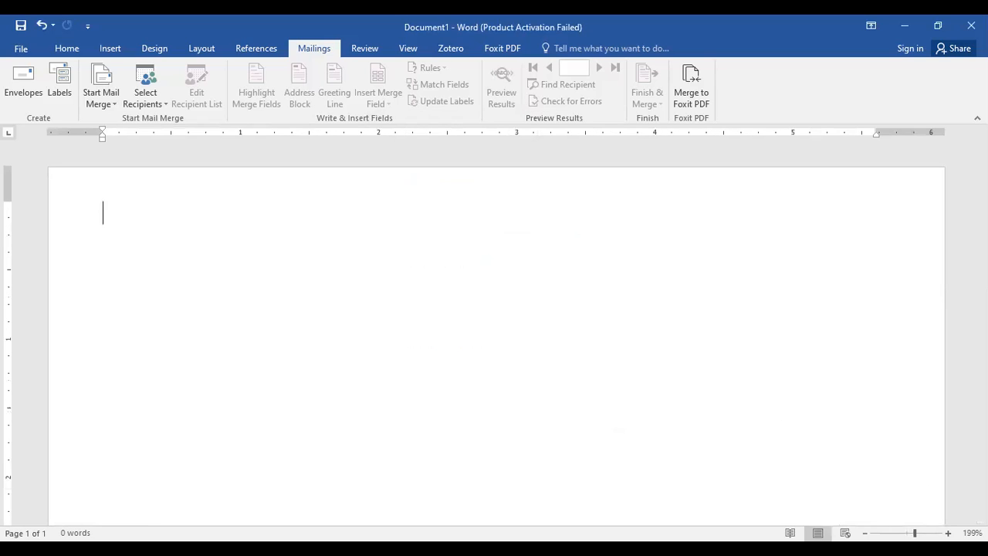
Enter "Kepada:" as the envelope's first line and begin a new line below it.
scroll(773, 402, "down", 3)
scroll(703, 409, "down", 3)
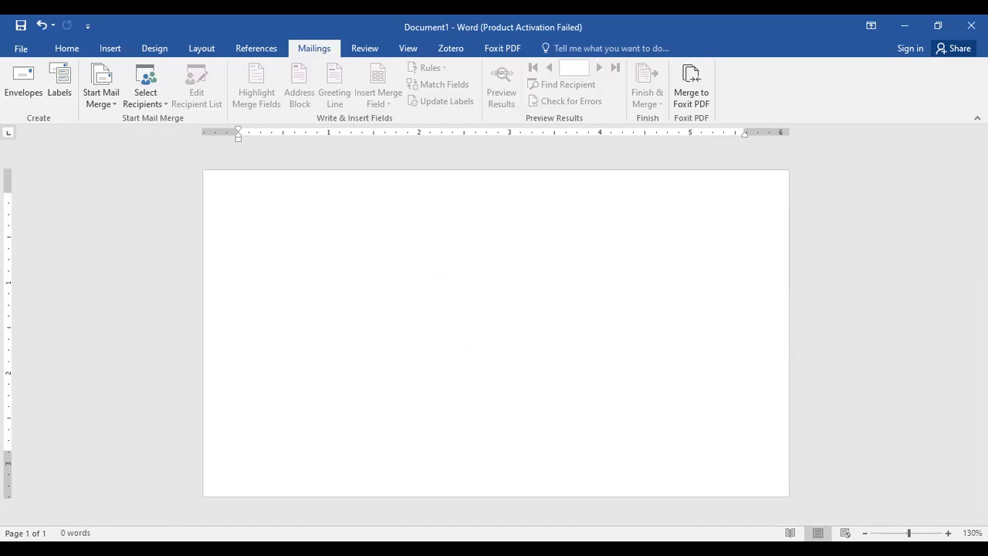
type("Kepada:")
key("Return")
Create a new recipient address list and rename its Title field to Nama.
left_click(151, 96)
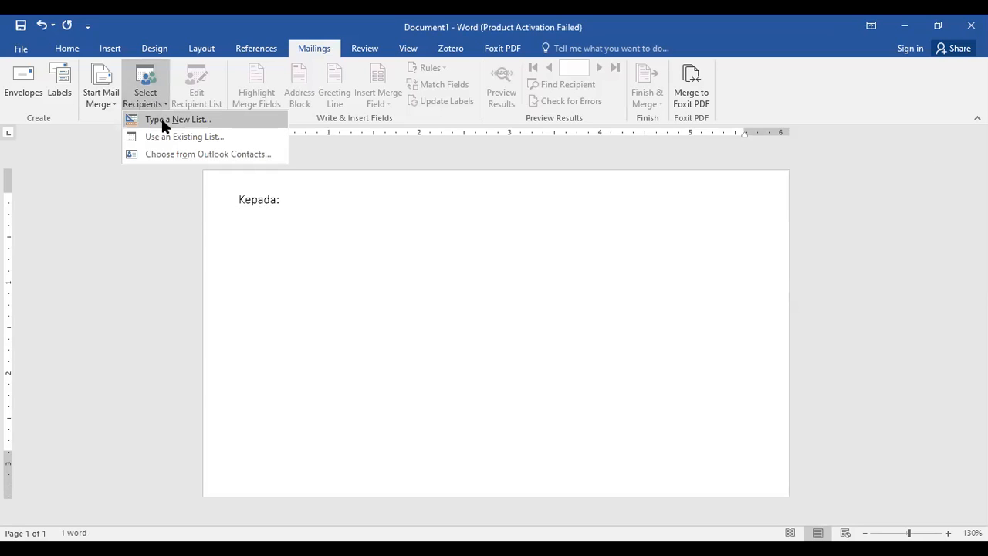
left_click(162, 125)
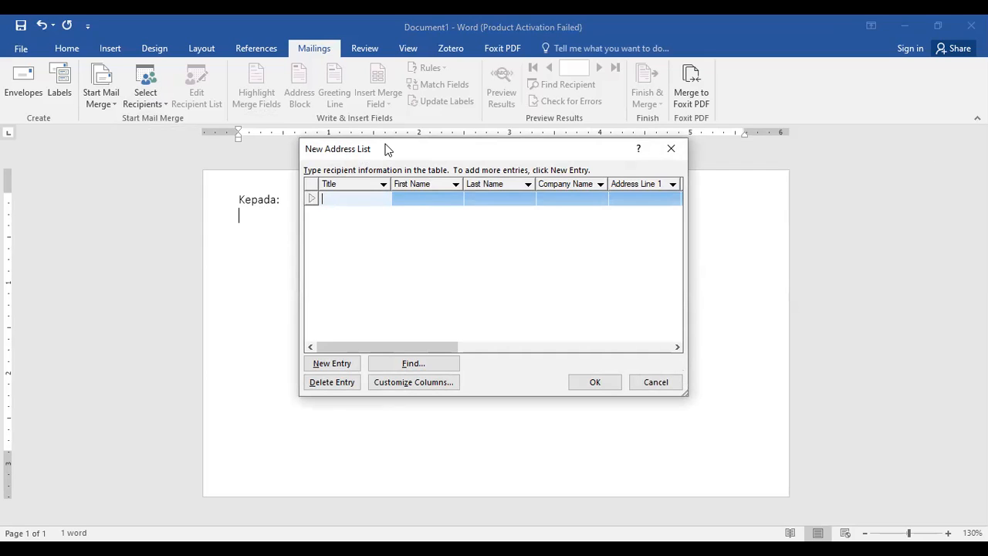
left_click(437, 383)
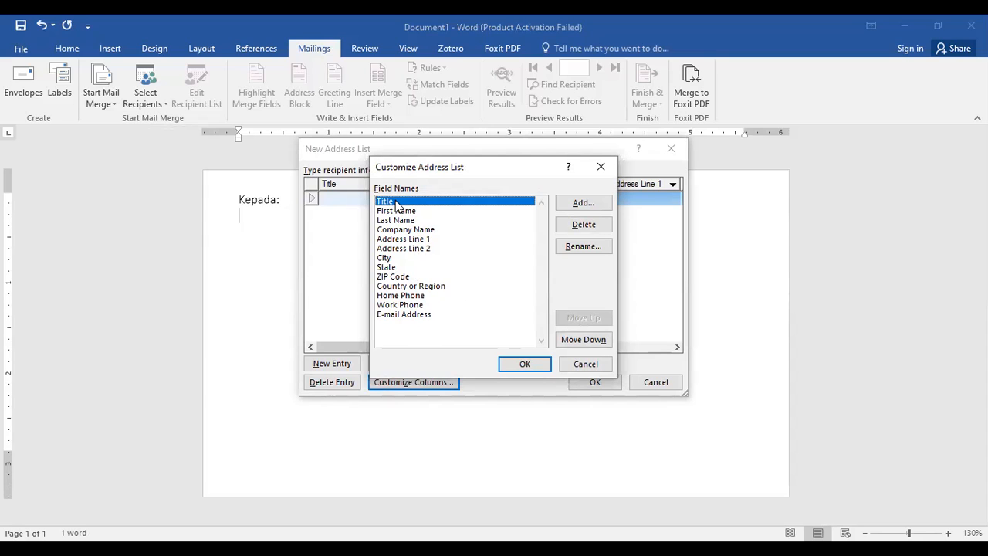
left_click(585, 246)
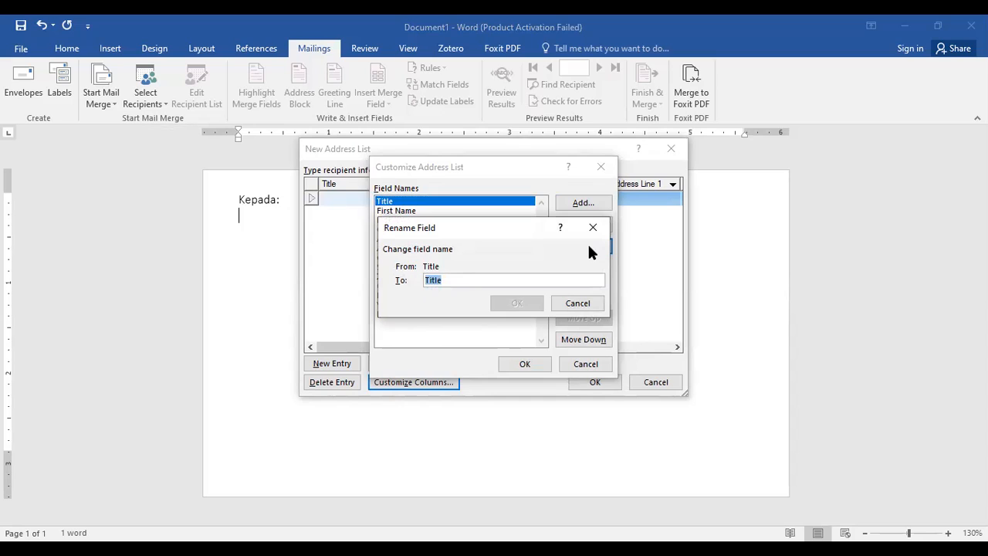
type("Nama")
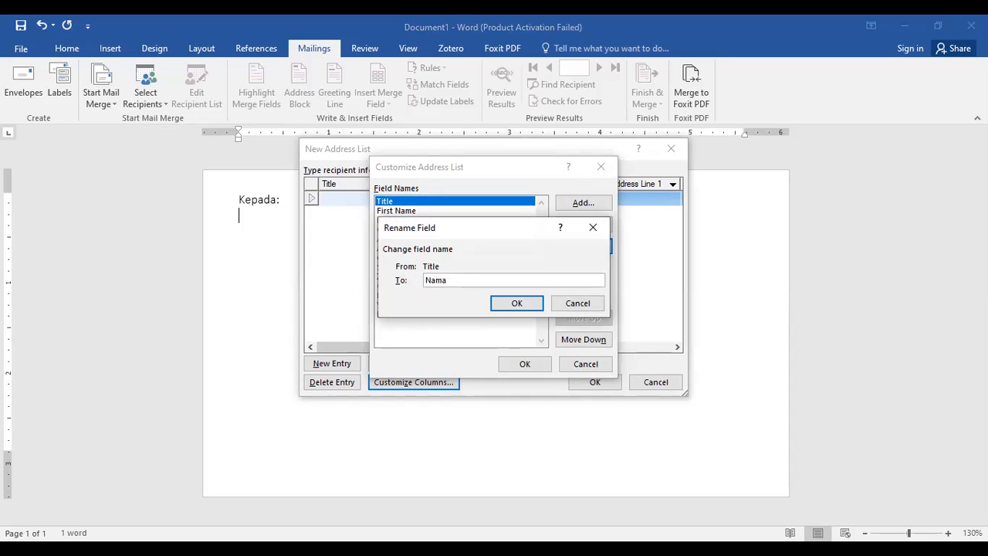
left_click(532, 310)
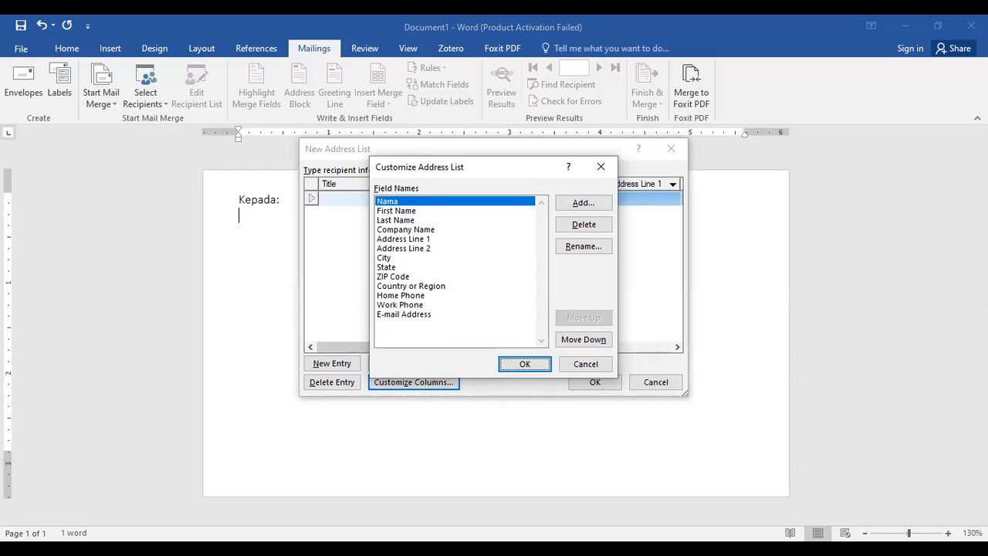
Rename the First Name field of the address list to Unit Kerja.
left_click(424, 213)
left_click(584, 247)
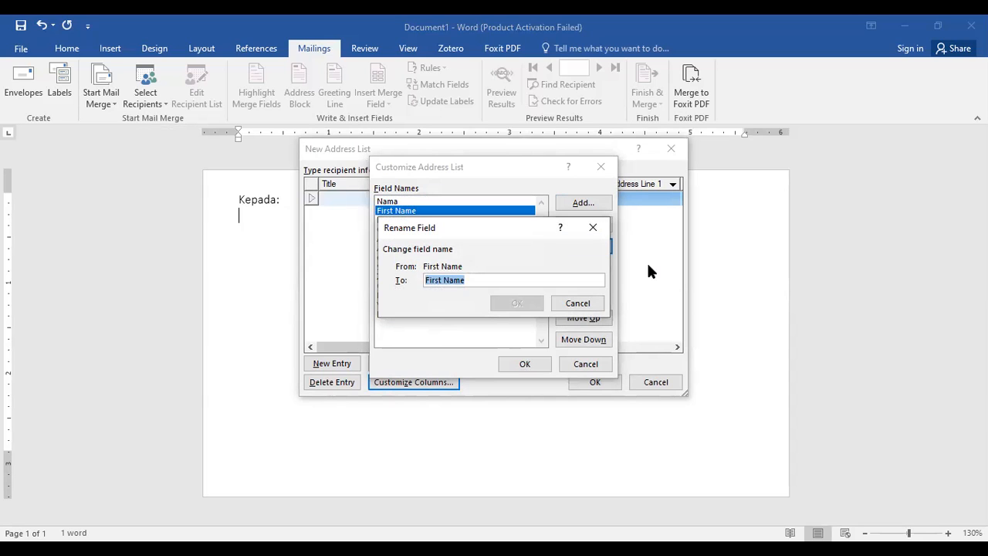
type("Unit Kerja")
left_click(527, 302)
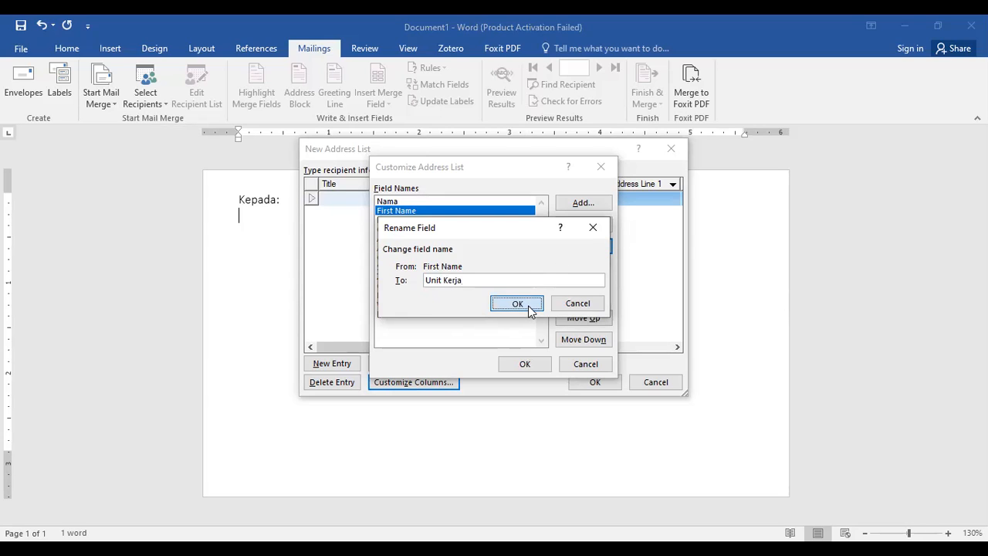
Rename the Last Name field of the address list to Alamat Kantor.
left_click(414, 221)
left_click(583, 246)
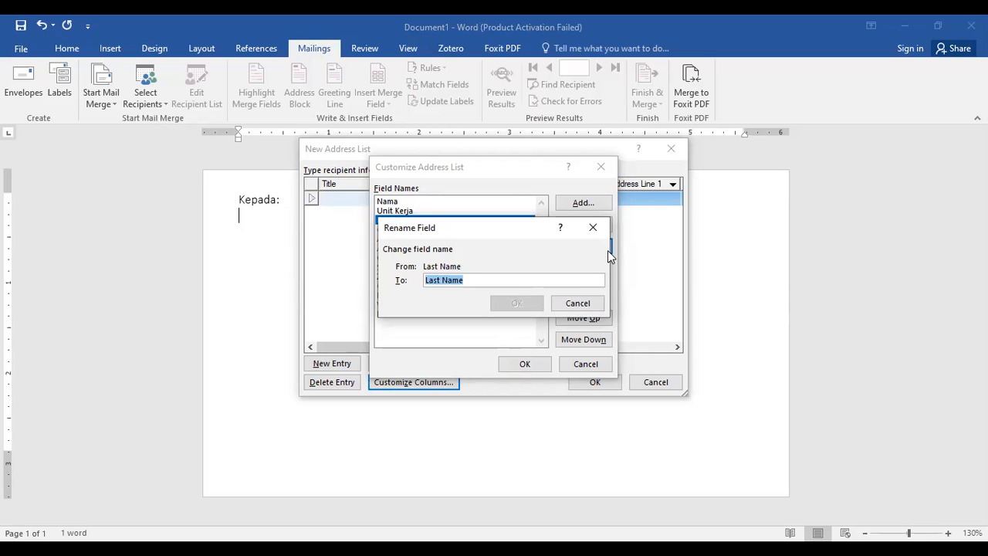
type("Alamat Kantor")
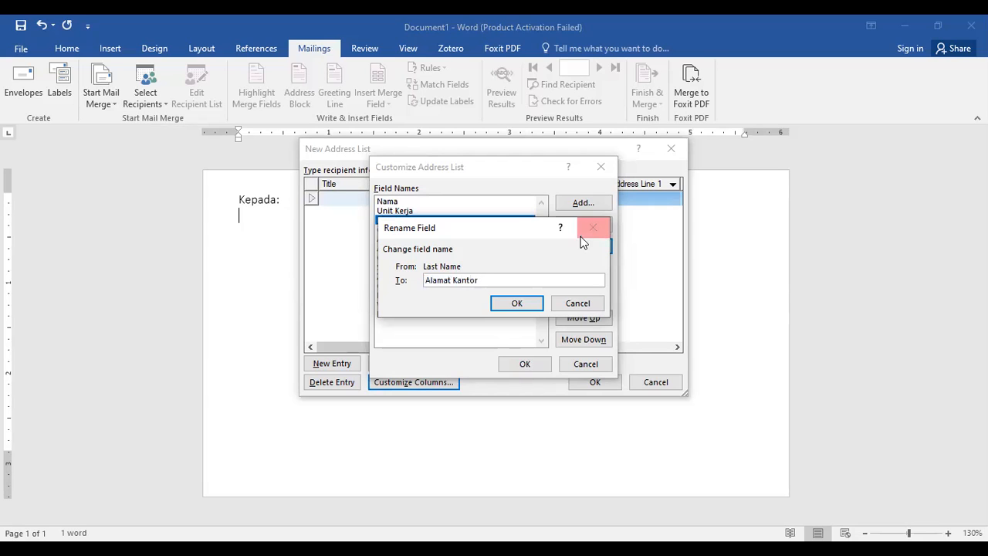
left_click(510, 304)
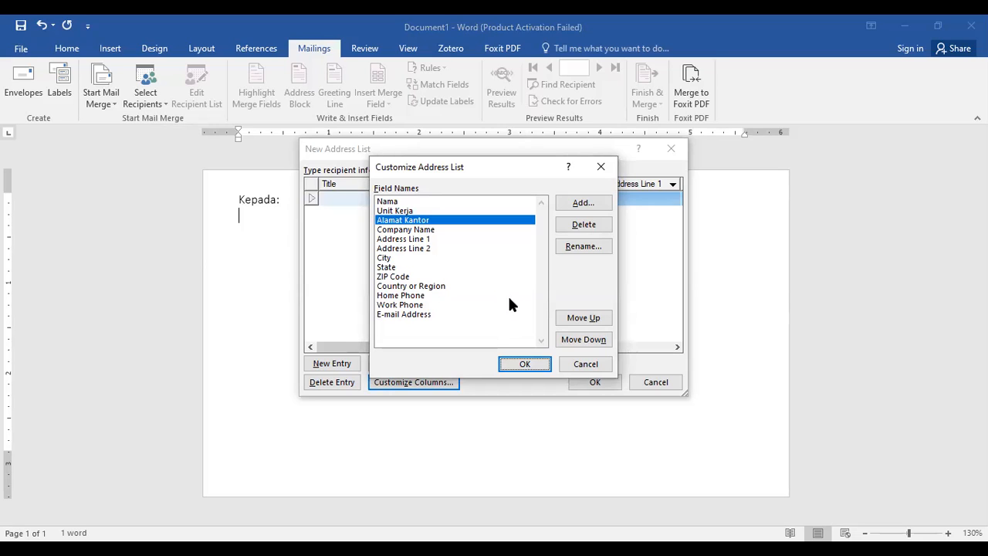
Rename the Company Name field of the address list to Kode Pos.
left_click(423, 230)
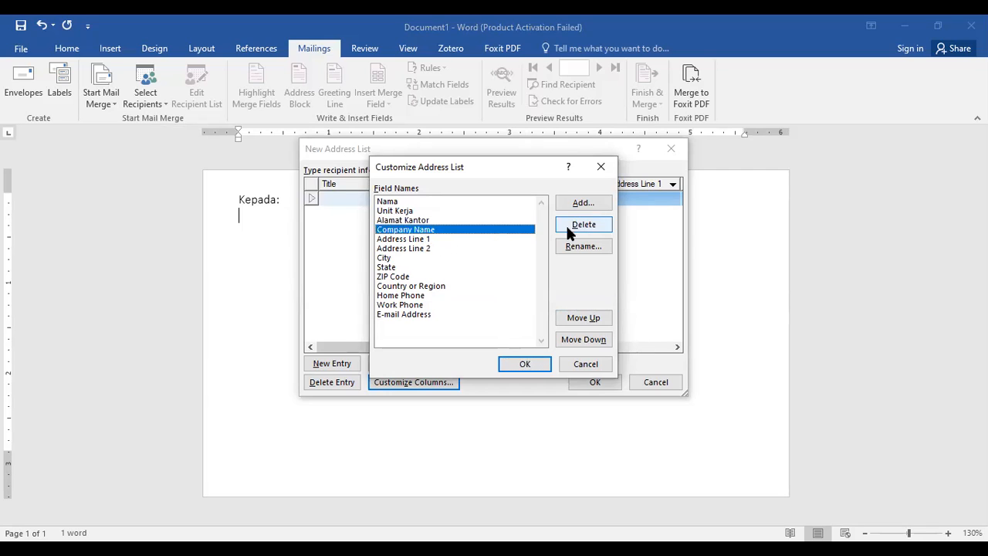
left_click(583, 245)
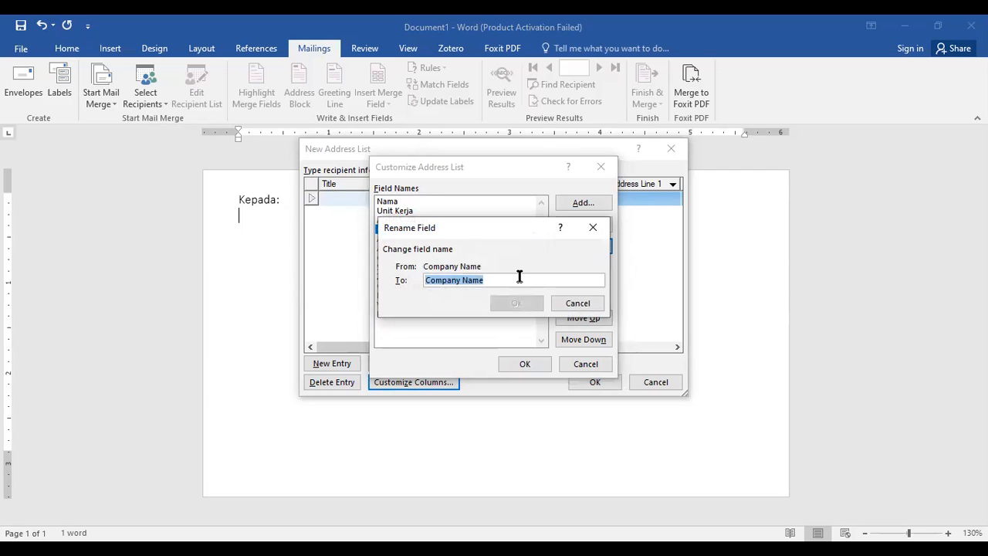
type("Kode Pos")
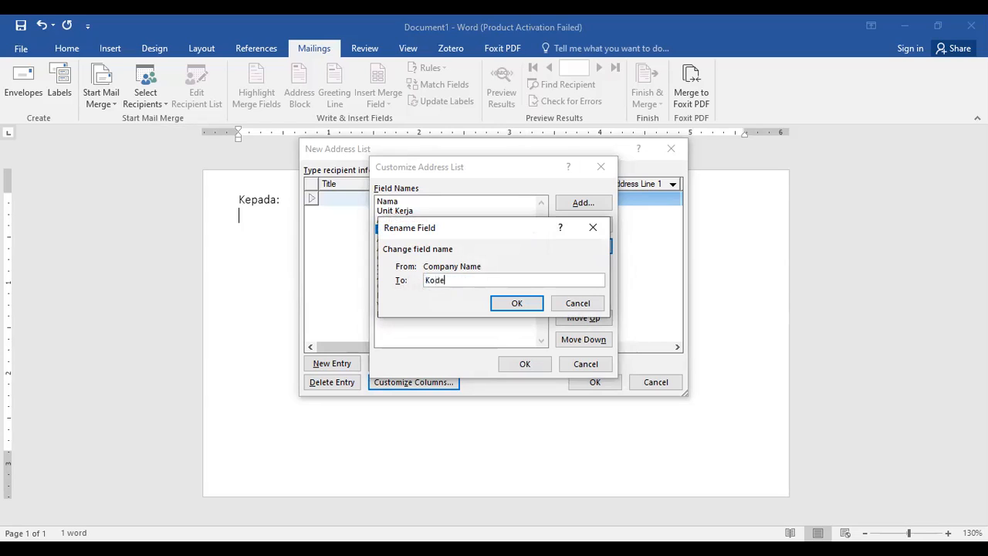
left_click(539, 305)
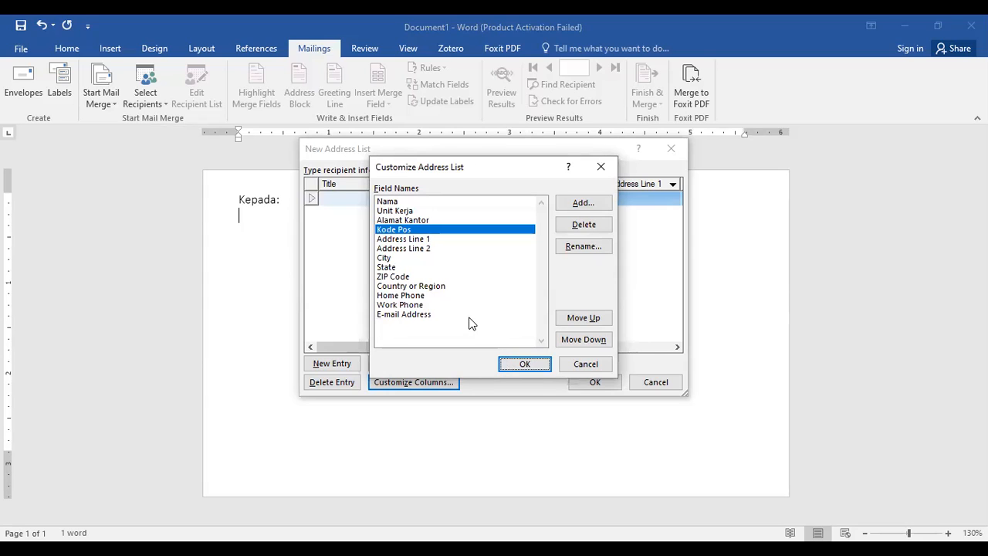
Delete the Address Line 1 and Address Line 2 fields from the address list and apply the customized columns.
left_click(429, 239)
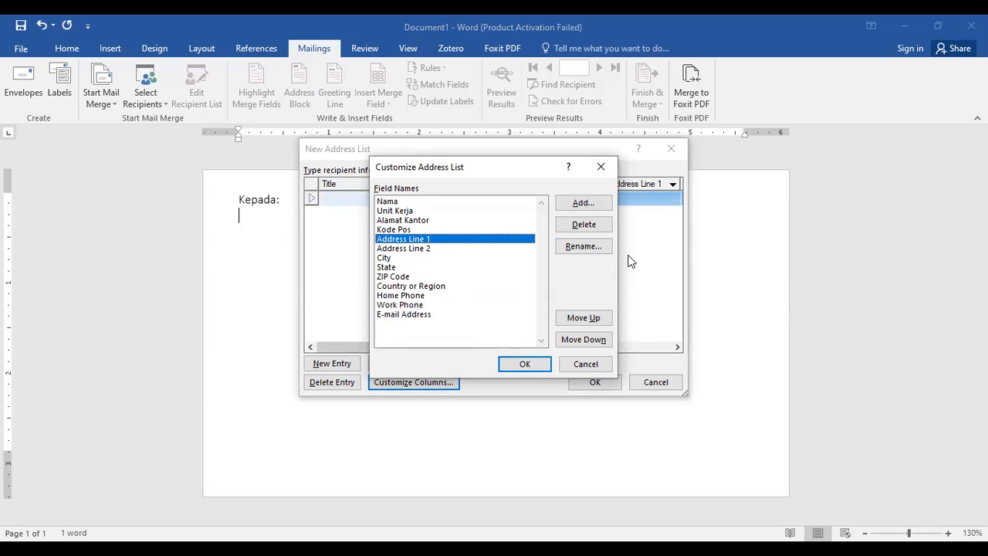
key("Down")
key("Down")
key("Down")
key("Up")
key("Up")
key("Up")
left_click(598, 224)
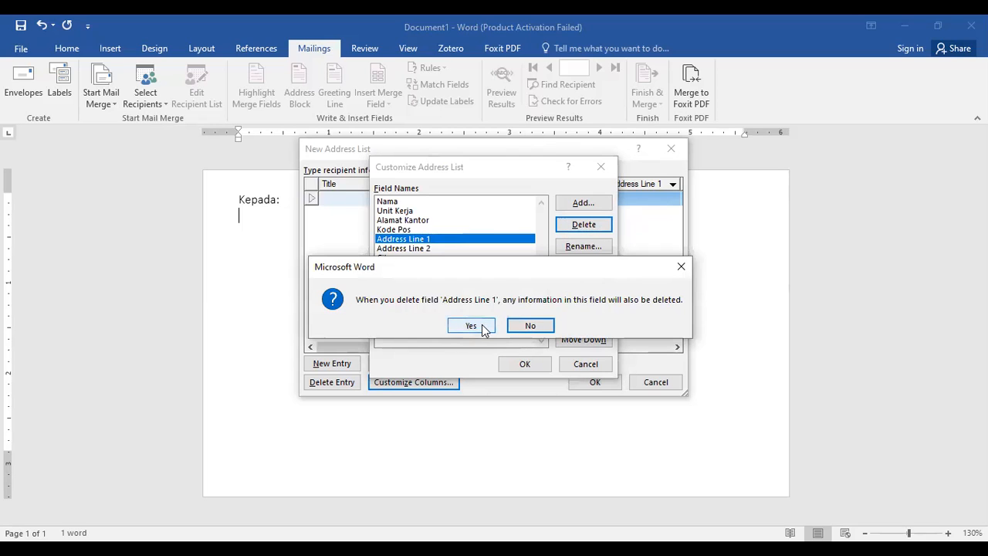
left_click(471, 325)
left_click(588, 231)
left_click(469, 326)
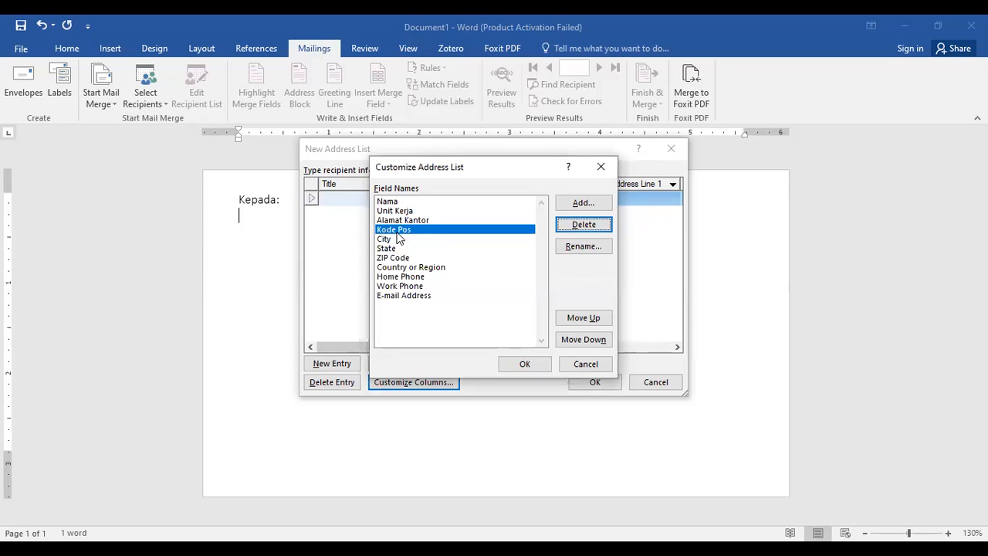
left_click(389, 202)
left_click(390, 211)
left_click(392, 220)
left_click(393, 230)
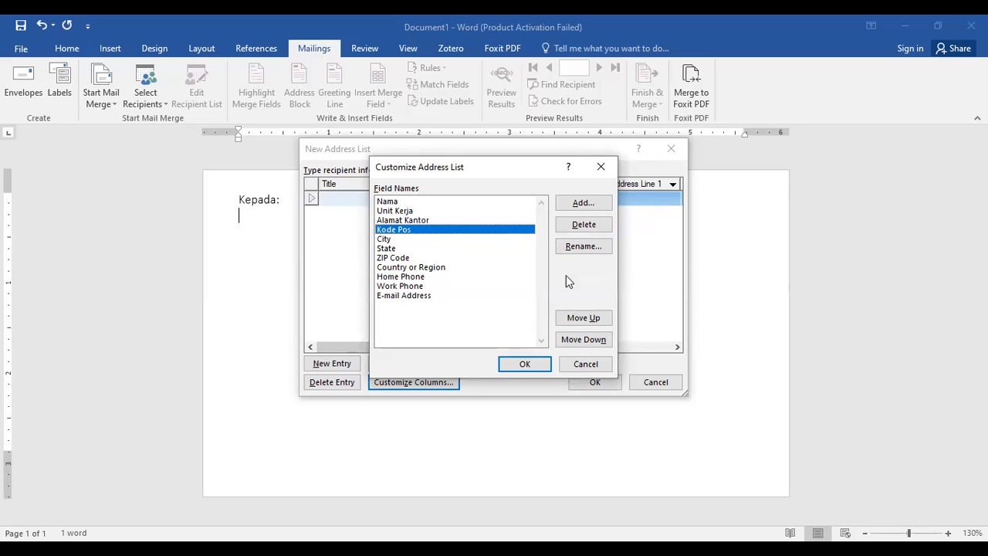
left_click(523, 364)
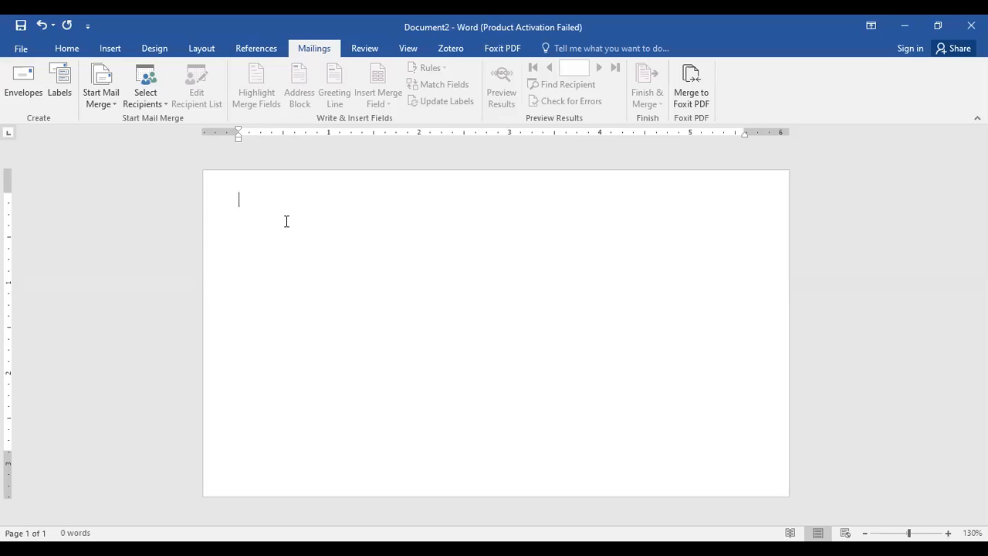
Create a new recipient address list for the blank Document2 envelope and rename its Title field to Nama.
left_click(154, 98)
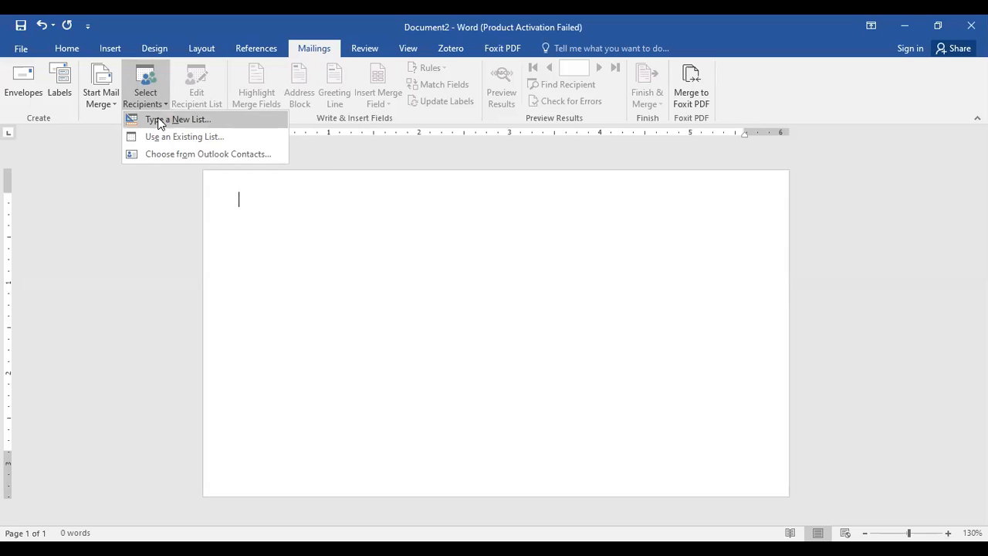
left_click(161, 121)
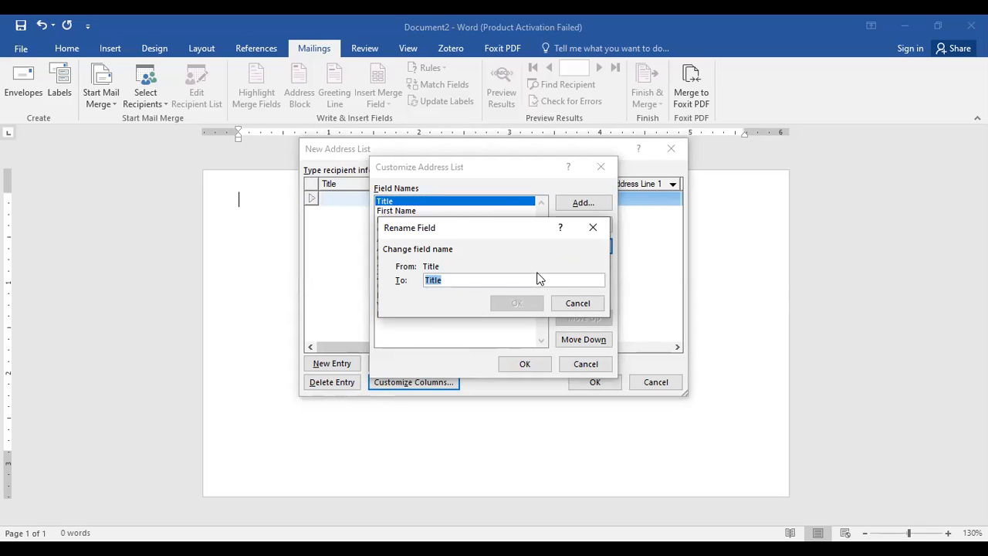
type("Nama")
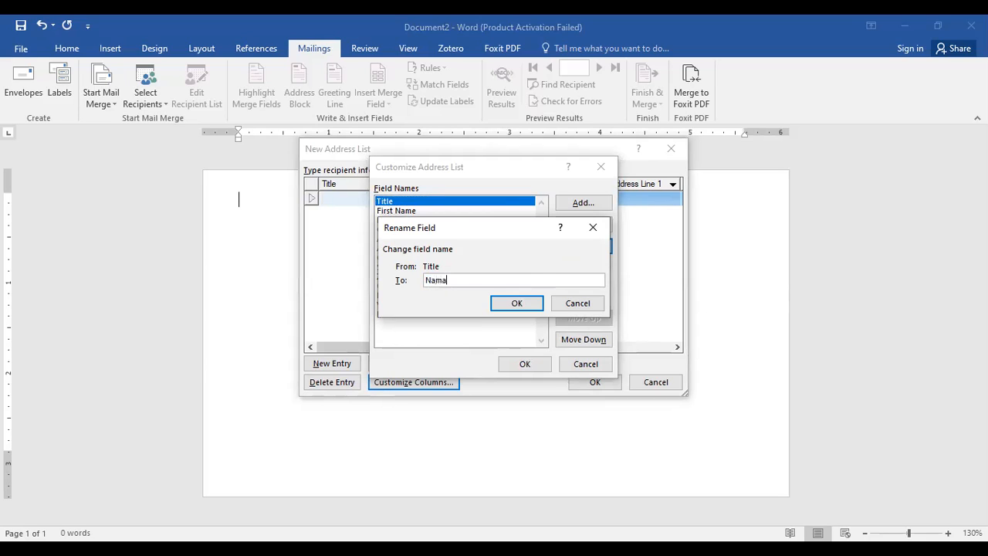
left_click(516, 304)
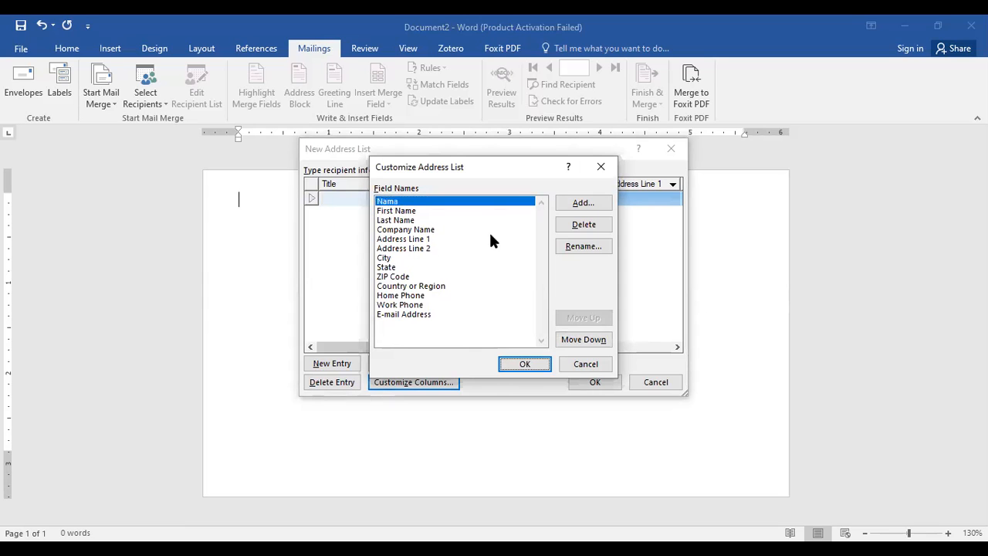
Rename the First Name field of Document2's address list to Unit Kerja.
left_click(395, 211)
left_click(584, 244)
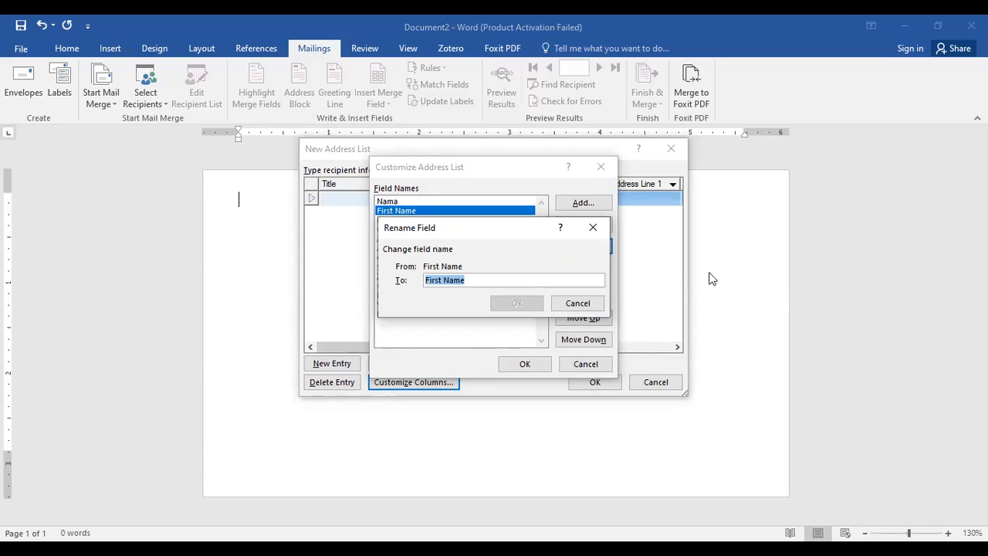
type("Unit Kerja")
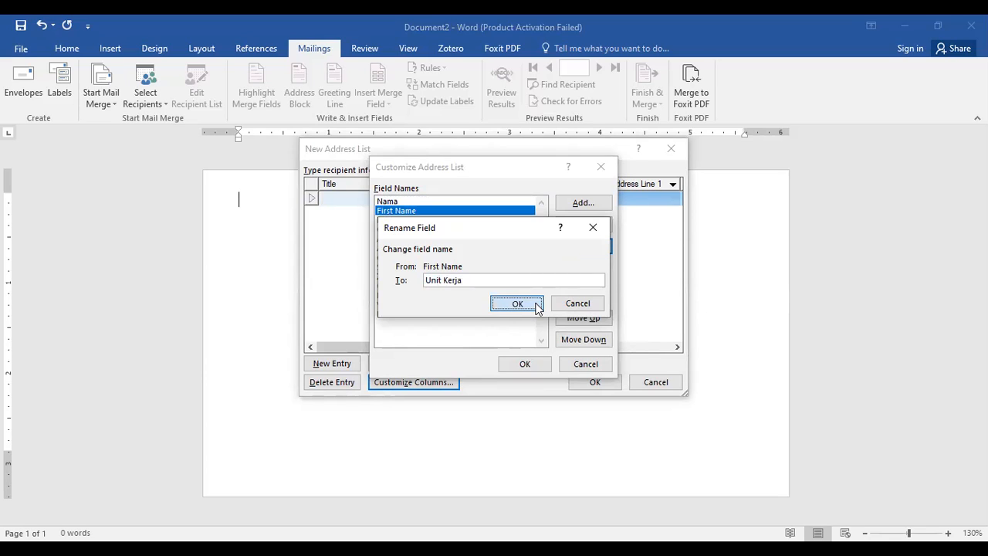
left_click(517, 303)
Rename the Last Name field of Document2's address list to Alamat Kantor.
key("Down")
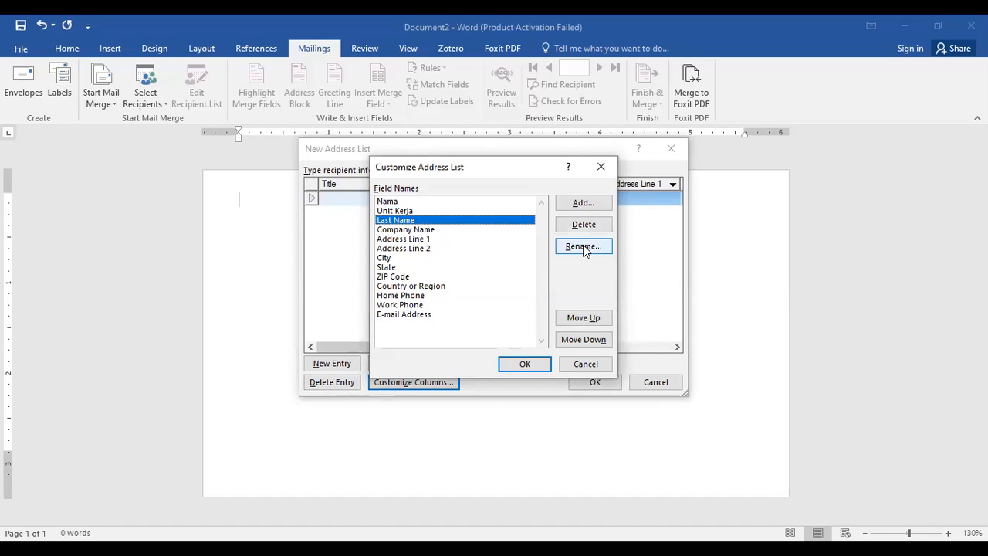
left_click(583, 246)
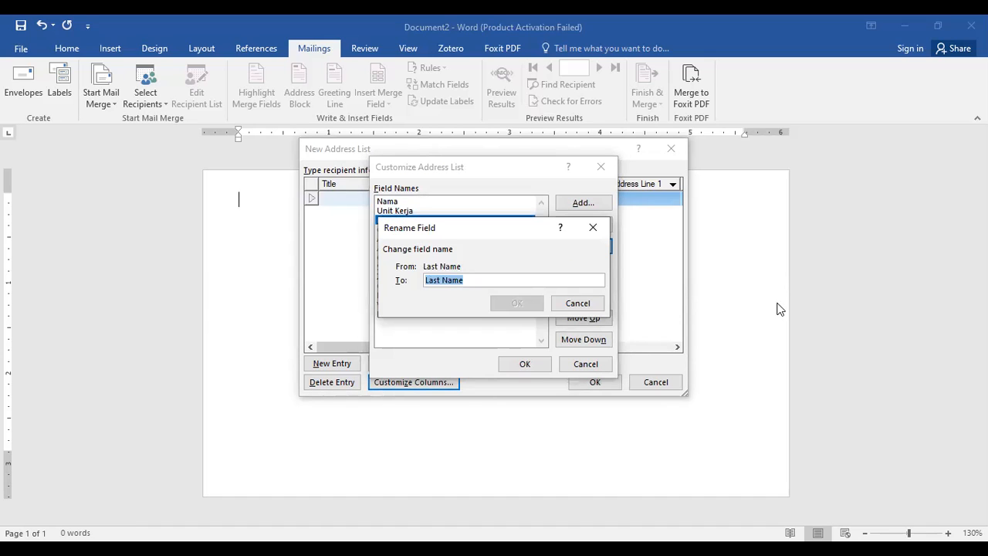
type("Alamat")
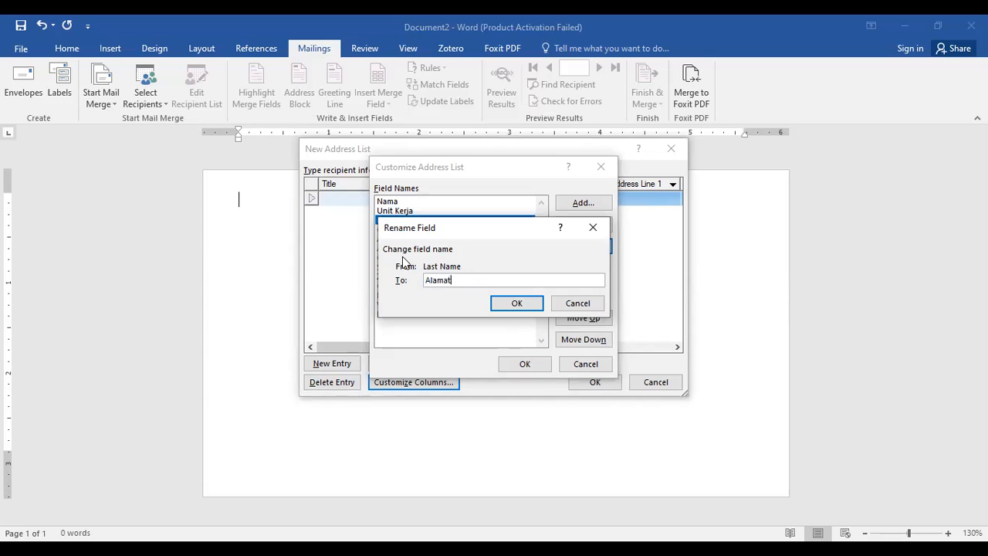
type(" Kantor")
key("Tab")
key("Return")
Rename the Company Name field of the address list to Nomor Telepon.
left_click(421, 229)
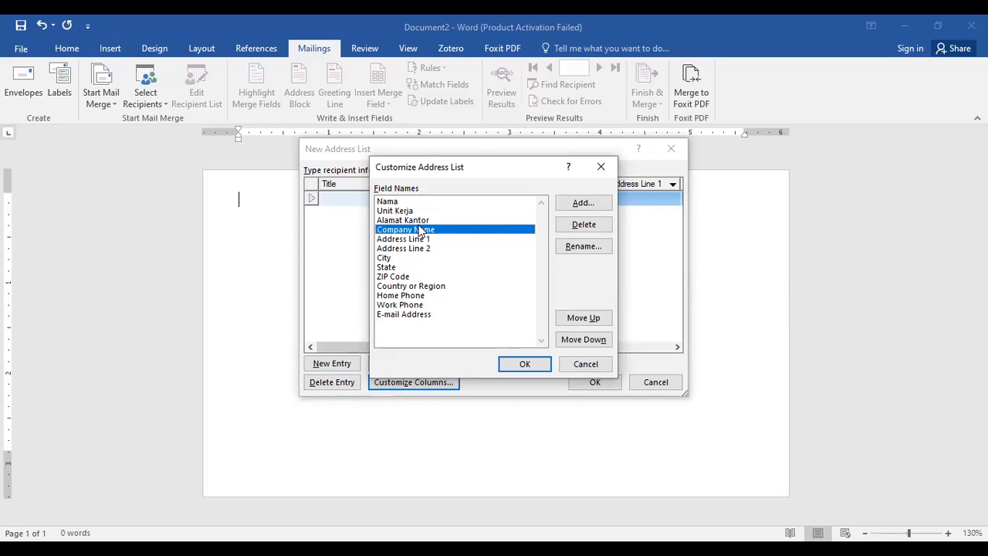
left_click(579, 246)
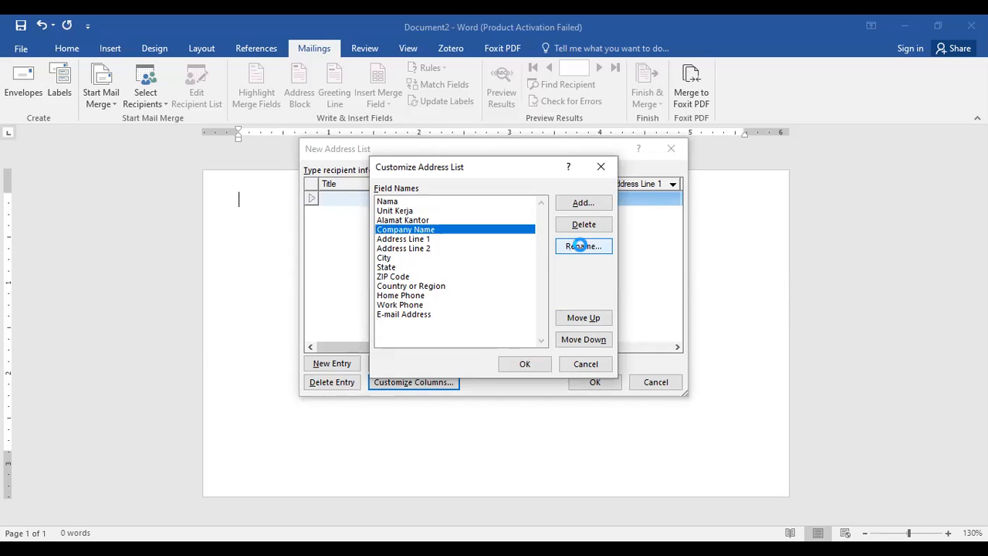
type("T")
key("BackSpace")
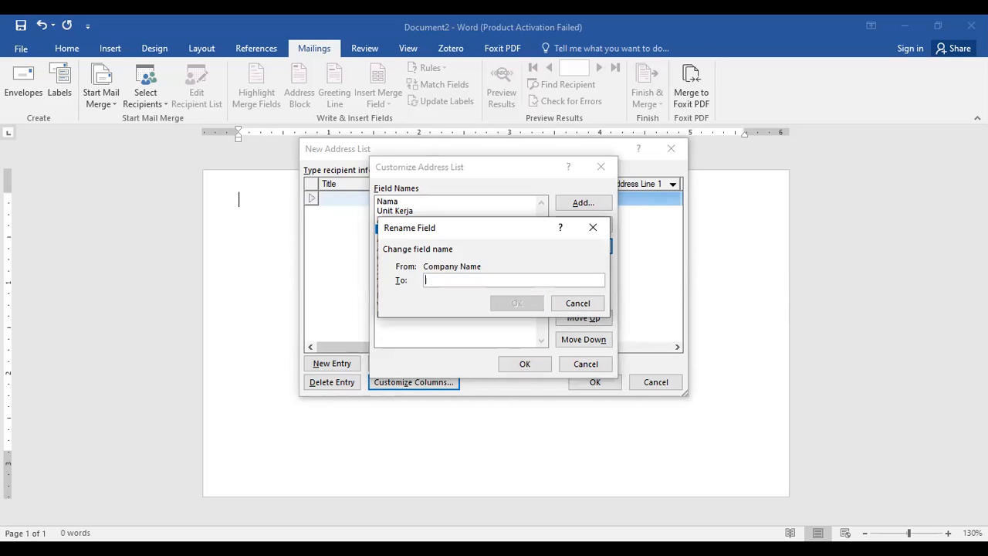
type("Nomor Telepon")
left_click(531, 309)
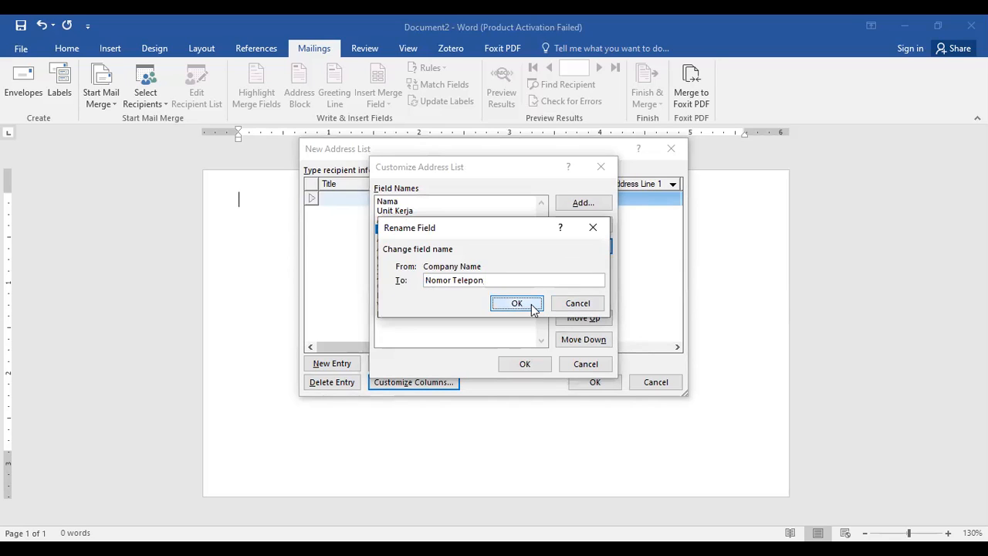
Rename the Address Line 1 field of the address list to Kode Pos.
left_click(463, 239)
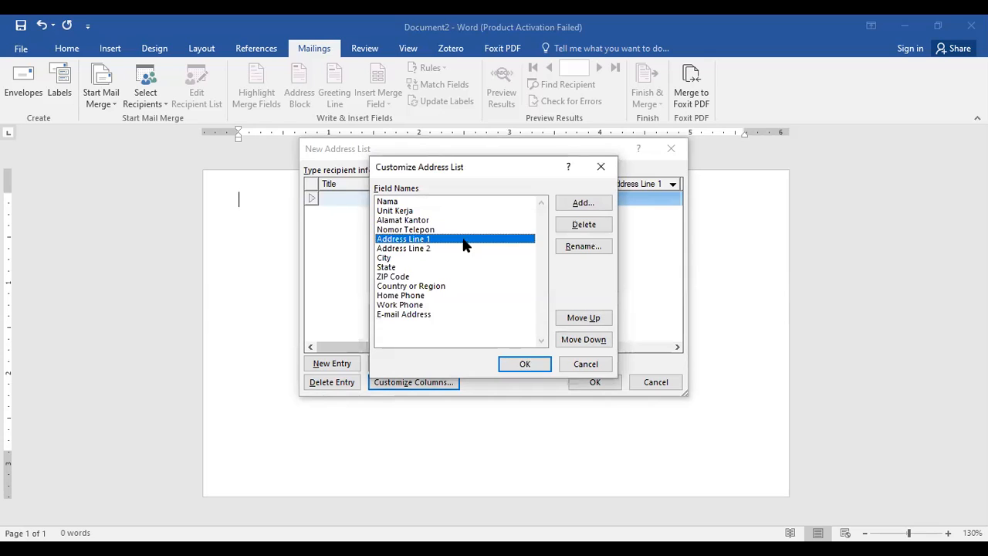
left_click(583, 246)
type("Kode Pos")
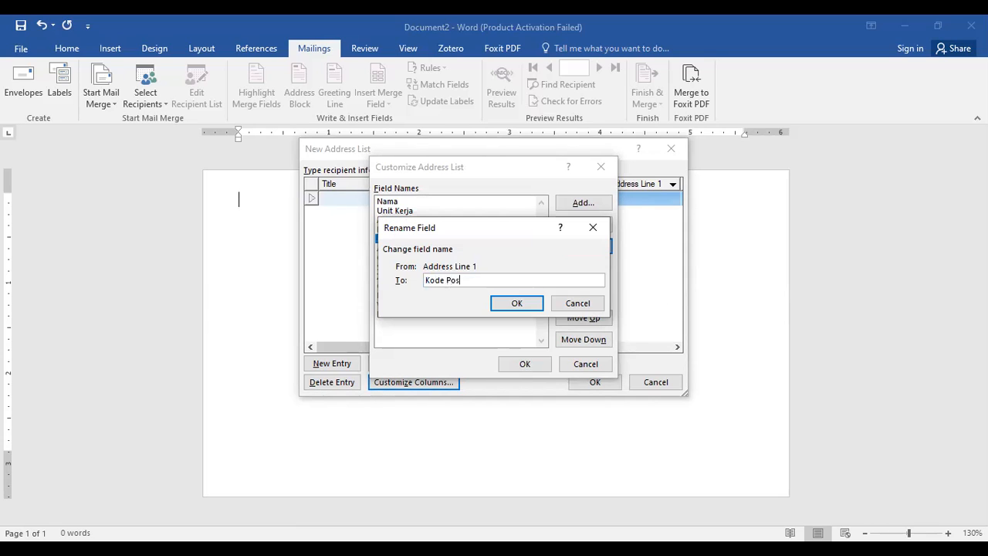
left_click(521, 305)
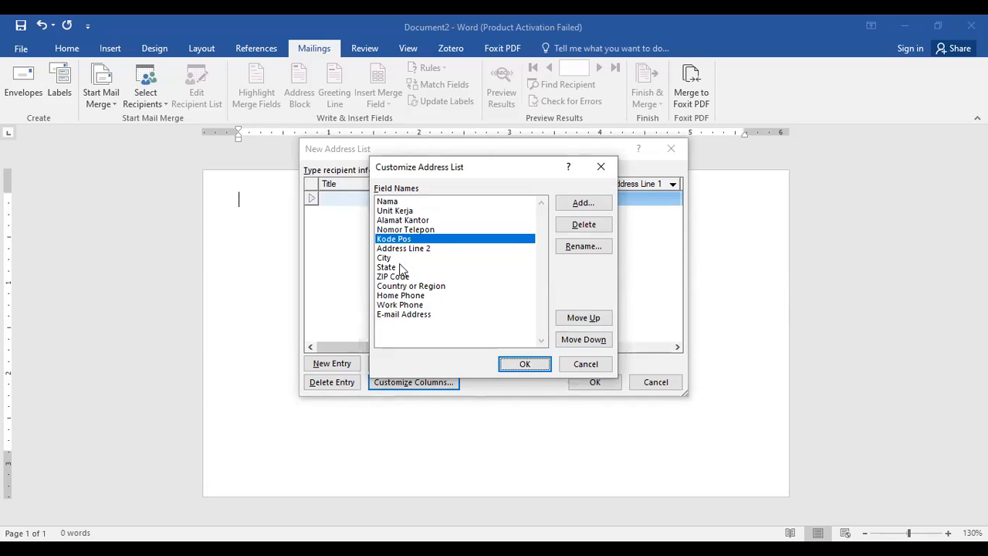
Delete the Address Line 2, City, State and ZIP Code fields from the address list.
left_click(408, 249)
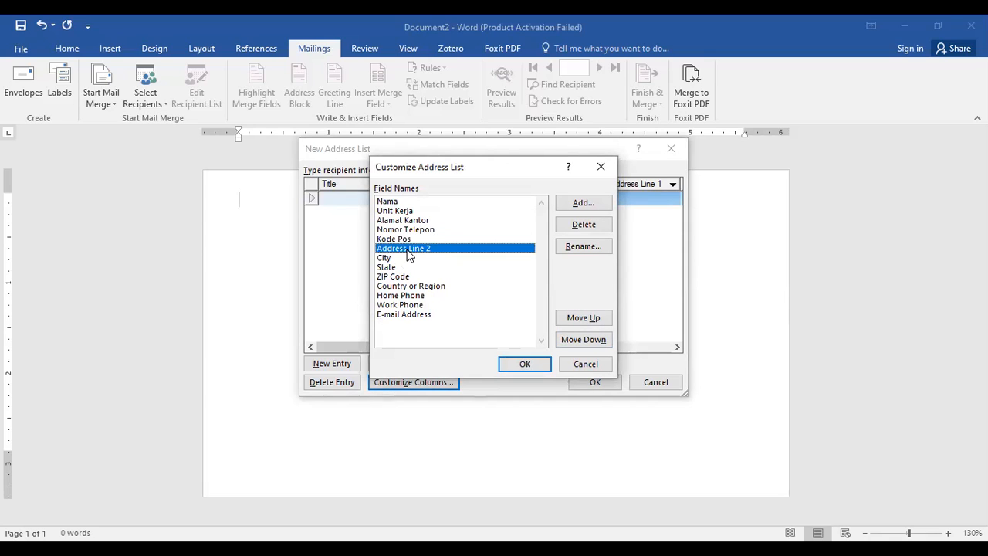
left_click(591, 228)
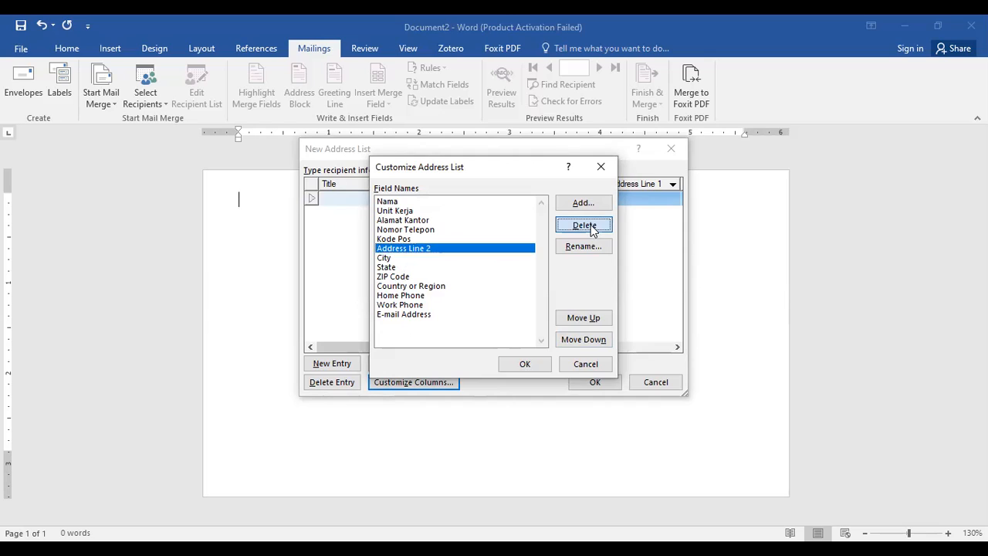
left_click(485, 324)
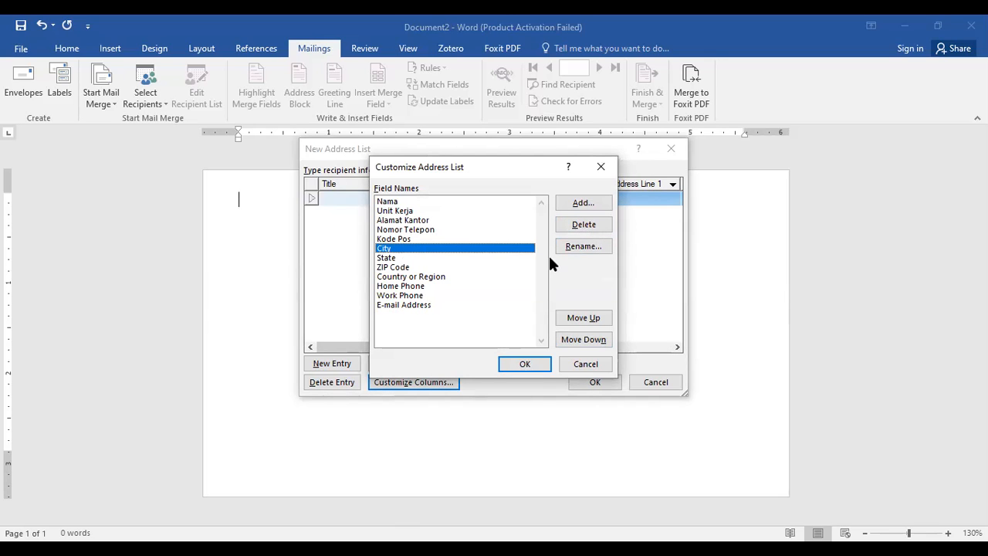
left_click(591, 225)
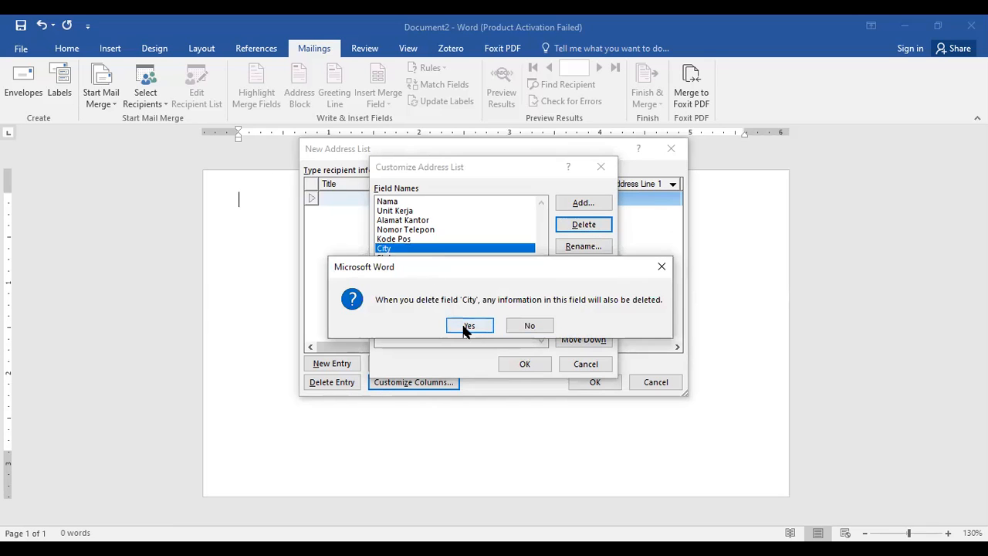
left_click(465, 327)
left_click(571, 223)
left_click(467, 327)
left_click(583, 223)
left_click(473, 323)
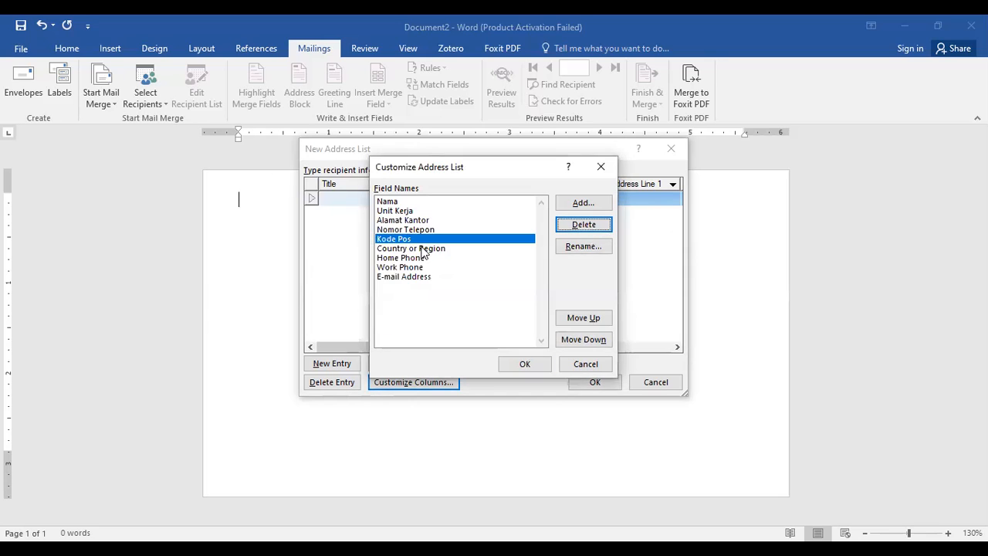
Delete the Country or Region, Home Phone, Work Phone and E-mail Address fields and apply the customized columns.
left_click(584, 224)
left_click(468, 326)
left_click(422, 249)
left_click(584, 224)
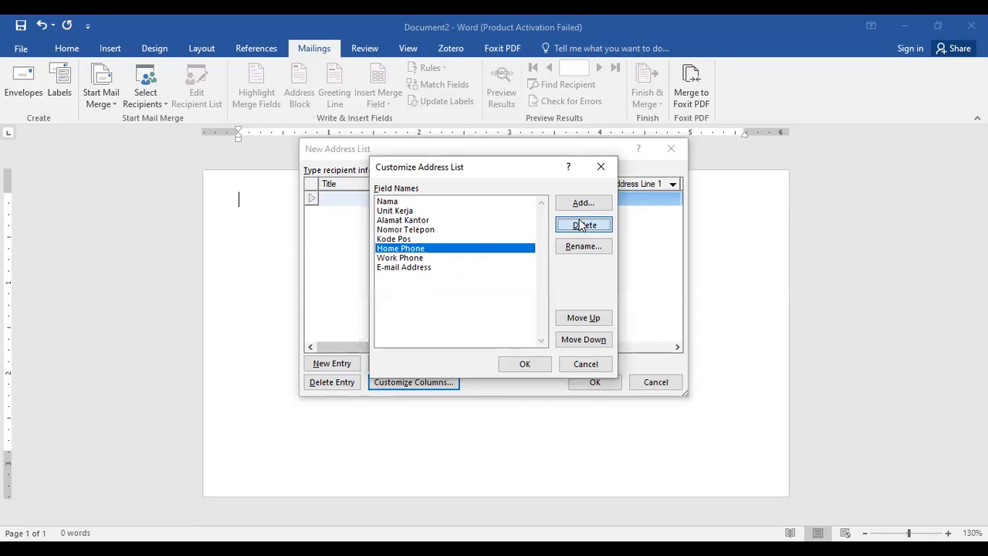
key("Return")
left_click(415, 240)
left_click(416, 248)
left_click(584, 224)
left_click(467, 324)
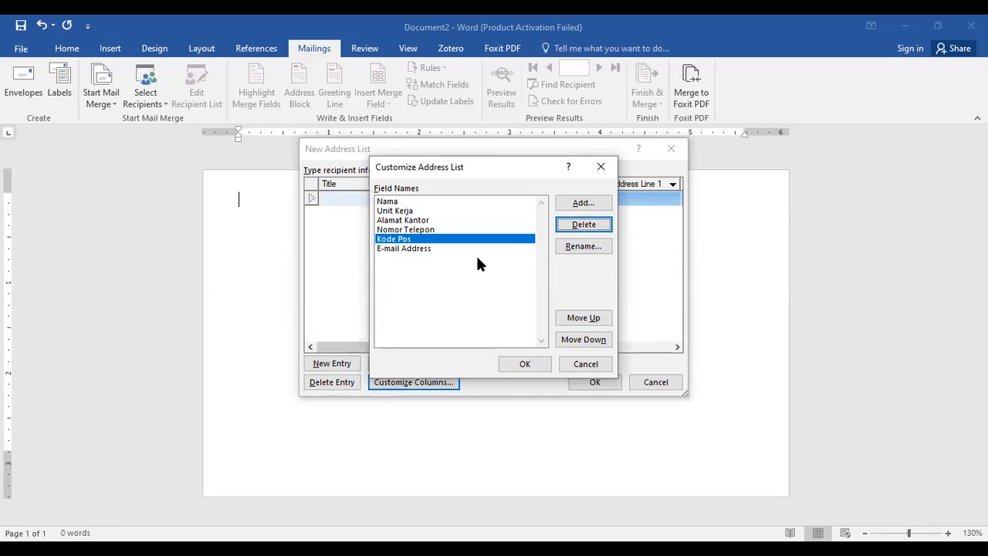
left_click(580, 223)
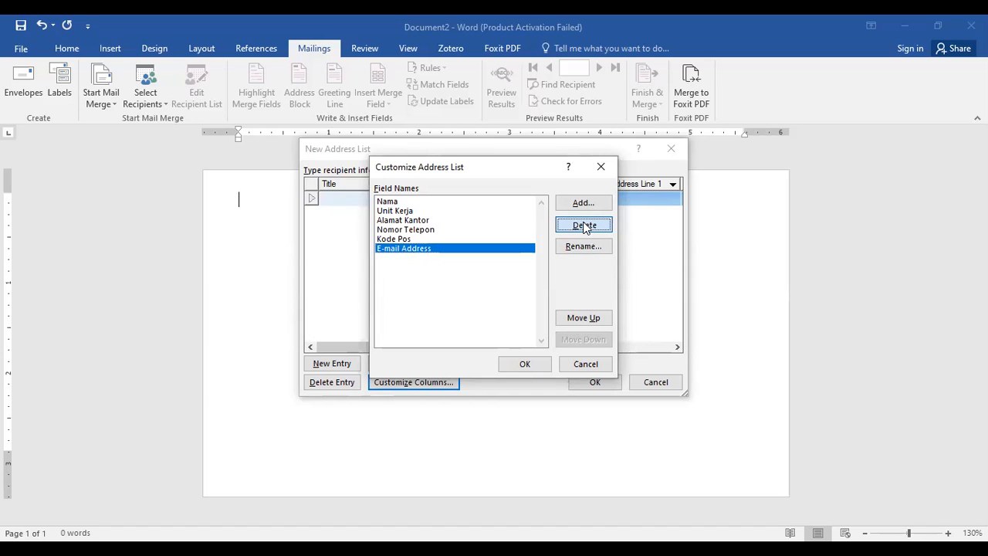
left_click(469, 325)
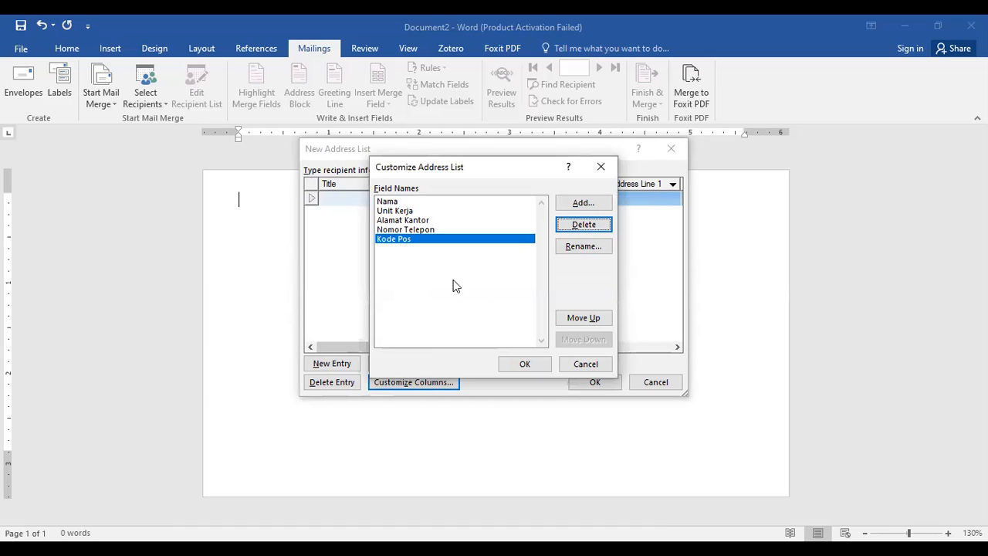
left_click(525, 364)
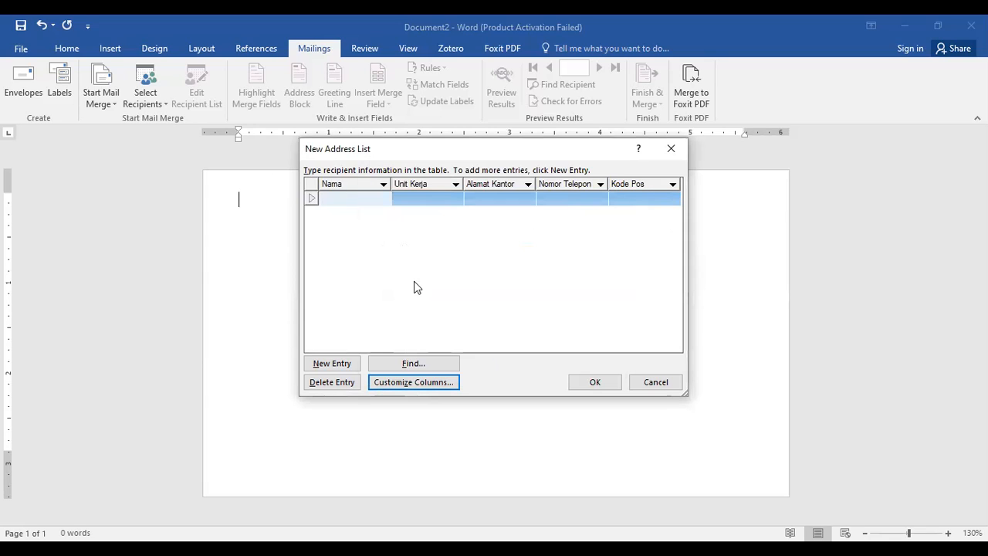
Enter the first recipient's full name in the Nama column of the new address list.
left_click(331, 198)
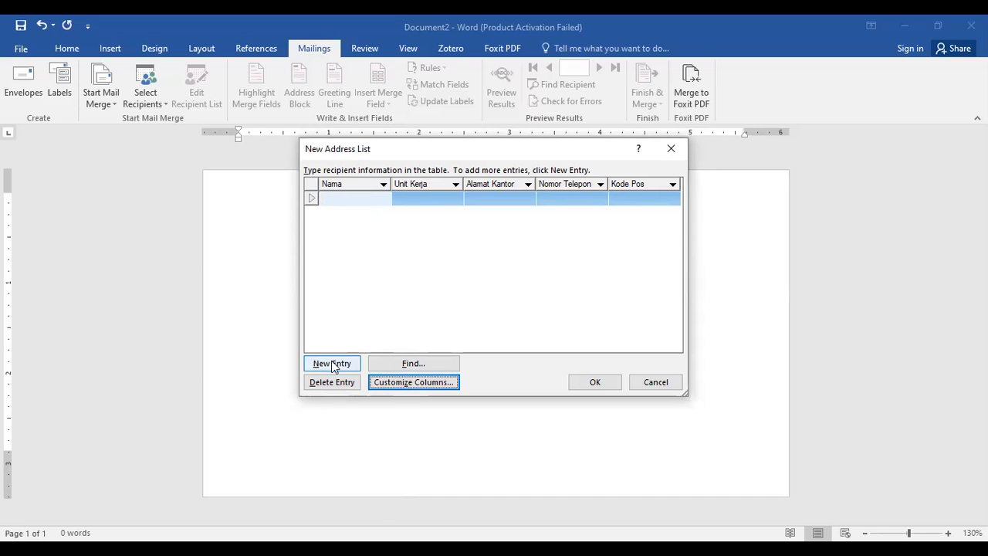
left_click(366, 198)
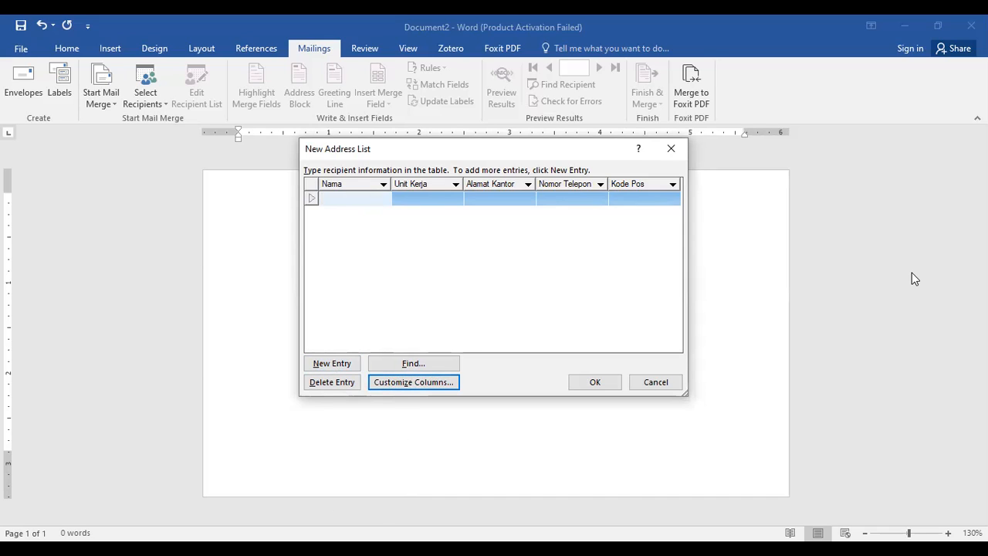
Set the first recipient's Unit Kerja to "Pengembangan Sumber Daya Manusia dan Pengawasan".
left_click(443, 201)
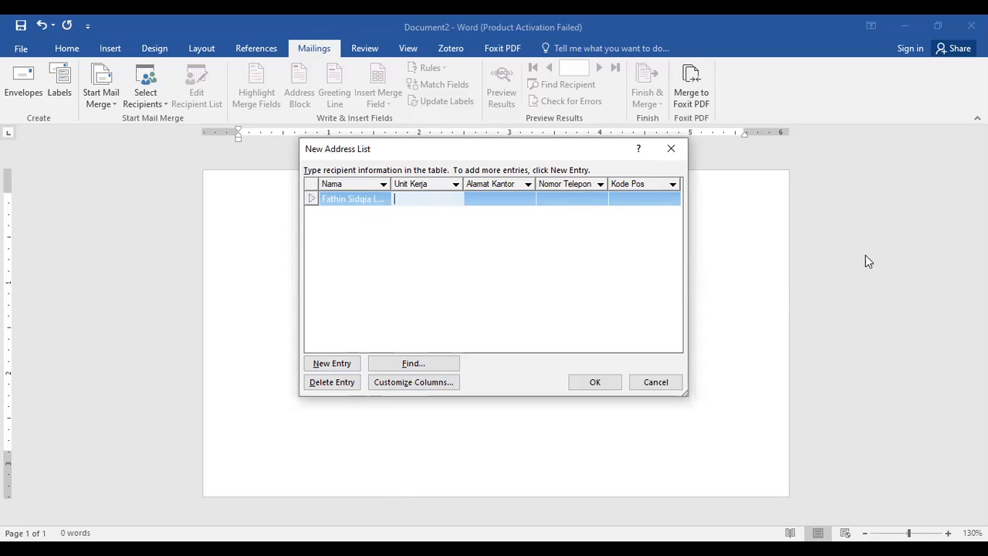
type("Pengembangan ")
type("Sumber ")
type("Daya Man")
type("usia")
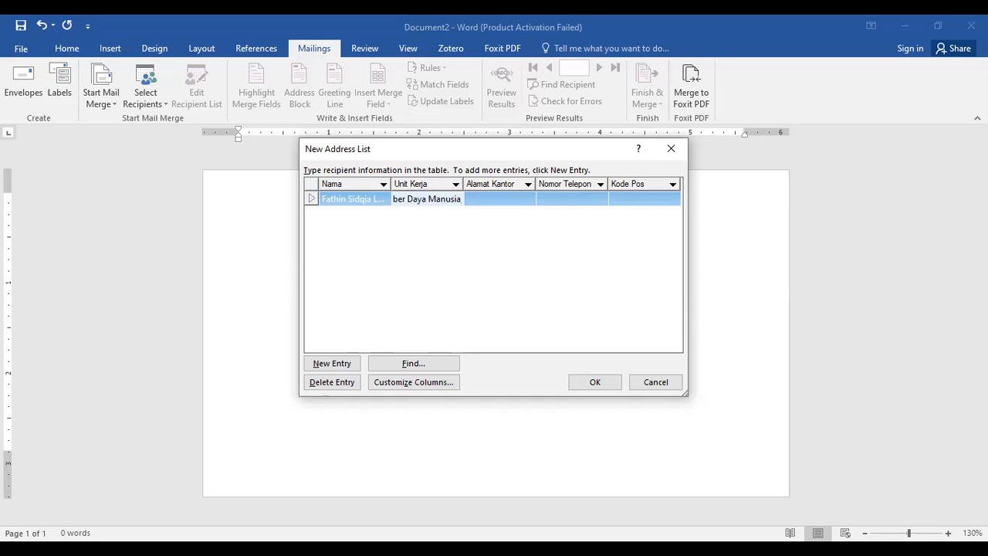
type(" dan Pengawasan")
Enter the first recipient's office address in the Alamat Kantor column.
left_click(504, 199)
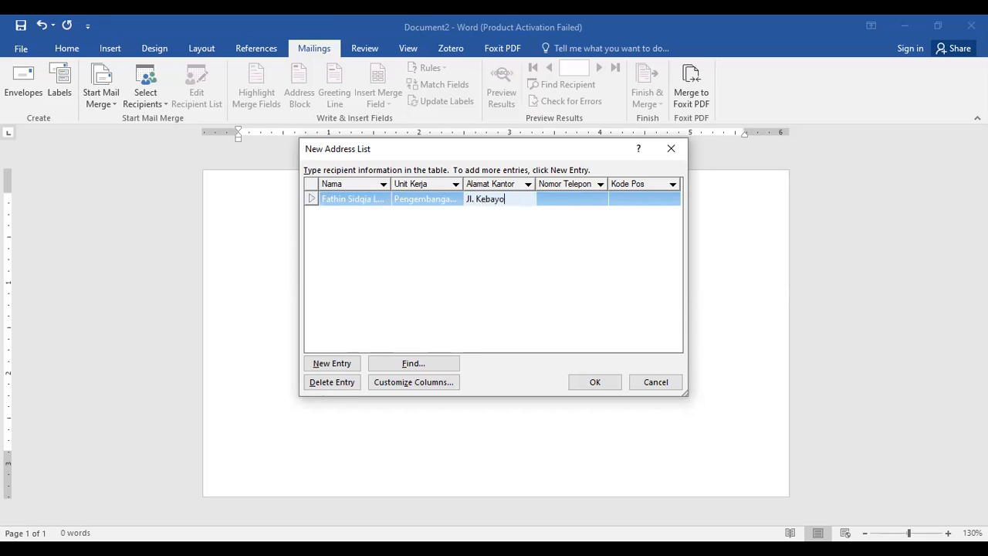
Fill in the first recipient's phone number under Nomor Telepon and the postal code under Kode Pos.
left_click(566, 196)
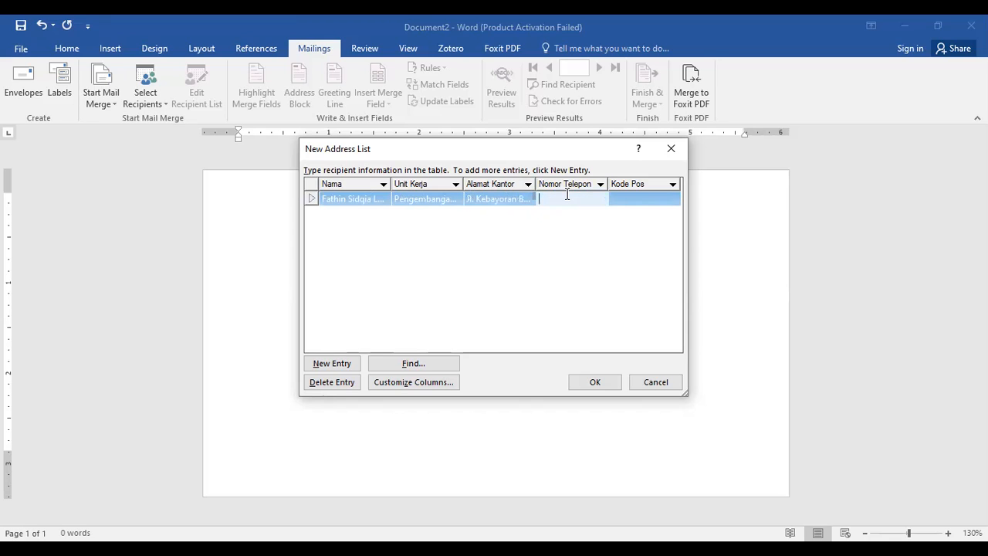
left_click(644, 199)
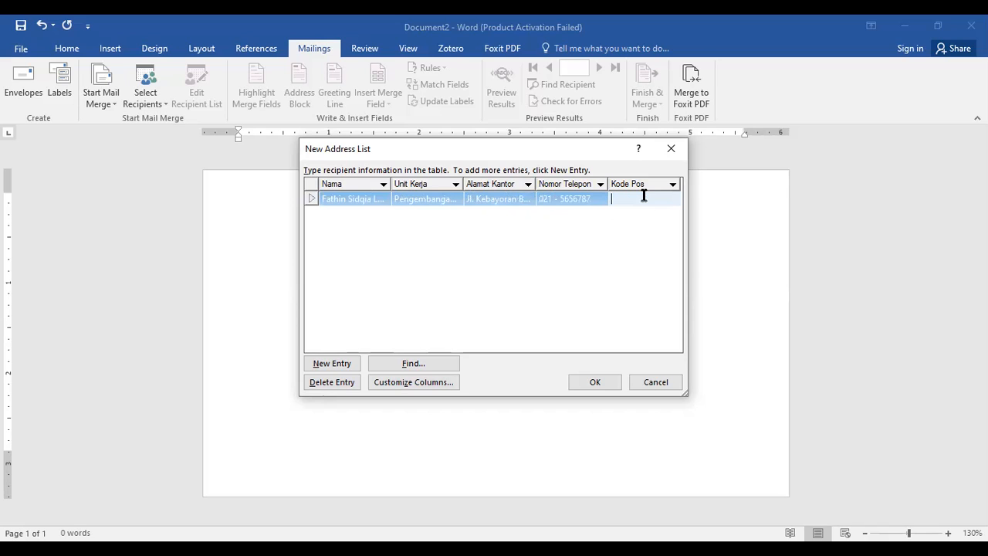
type("11255")
Add a second entry to the address list and enter that recipient's full name under Nama.
left_click(333, 363)
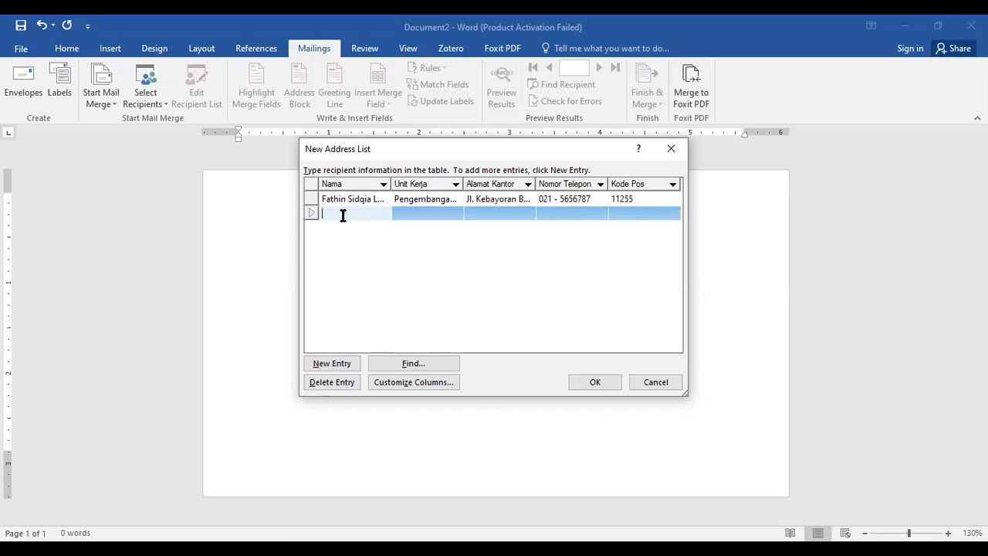
left_click(315, 548)
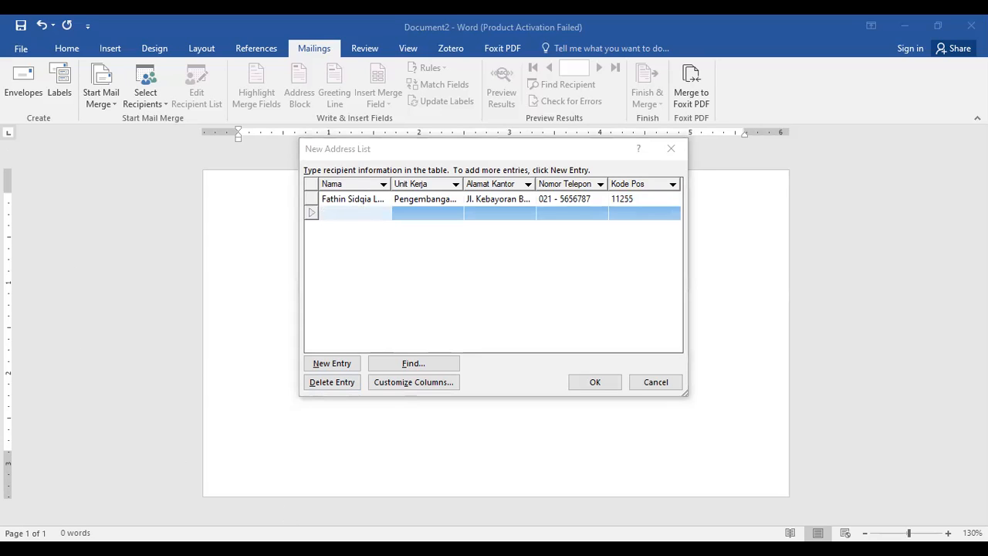
left_click(307, 487)
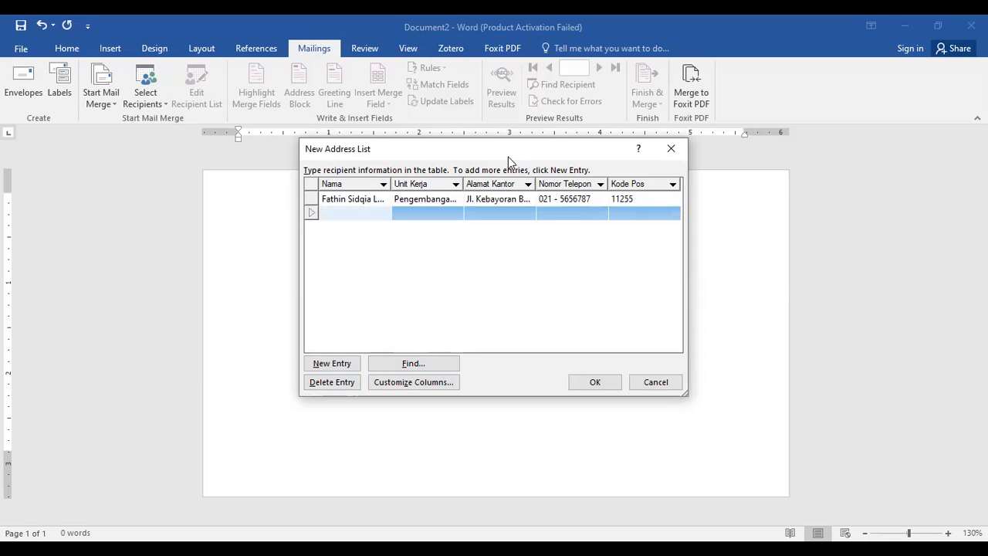
left_click_drag(504, 151, 503, 166)
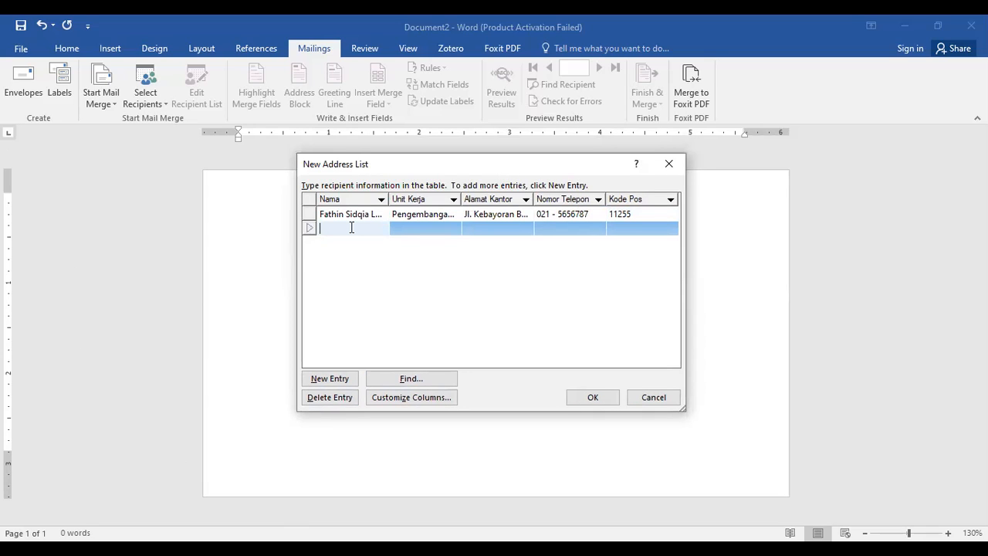
Set the second recipient's Unit Kerja to "Audit dan Keuangan Internal".
left_click(431, 228)
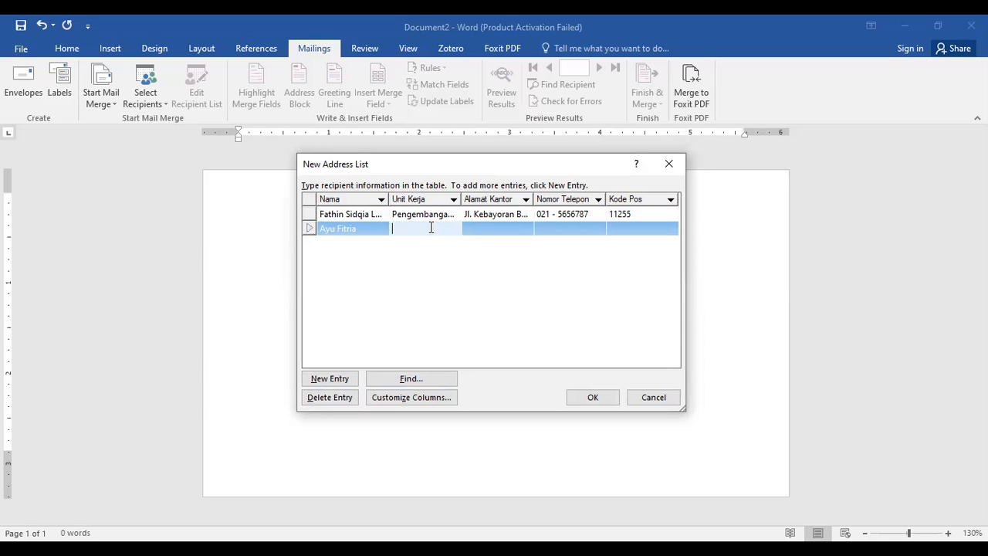
type("Audit da")
type("n Keuangan ")
type("Internal")
Enter the second recipient's office address in the Alamat Kantor column.
left_click(493, 227)
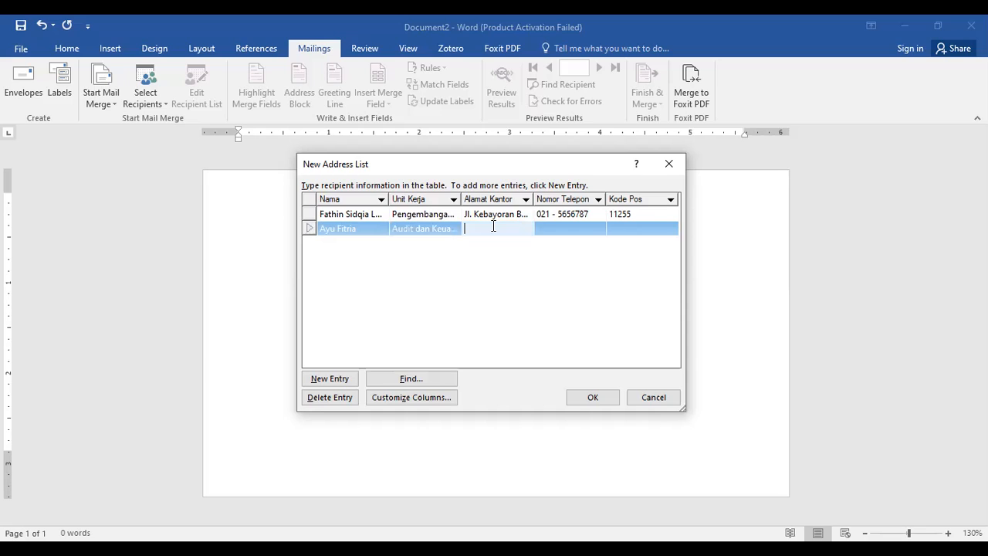
Fill in the second recipient's phone number under Nomor Telepon and the postal code under Kode Pos.
left_click(574, 227)
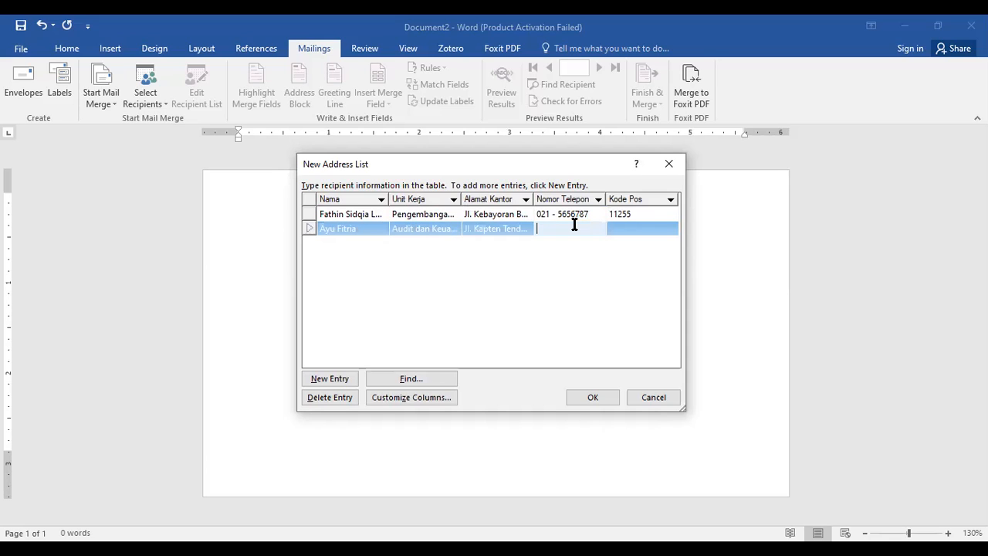
left_click(655, 231)
type("11")
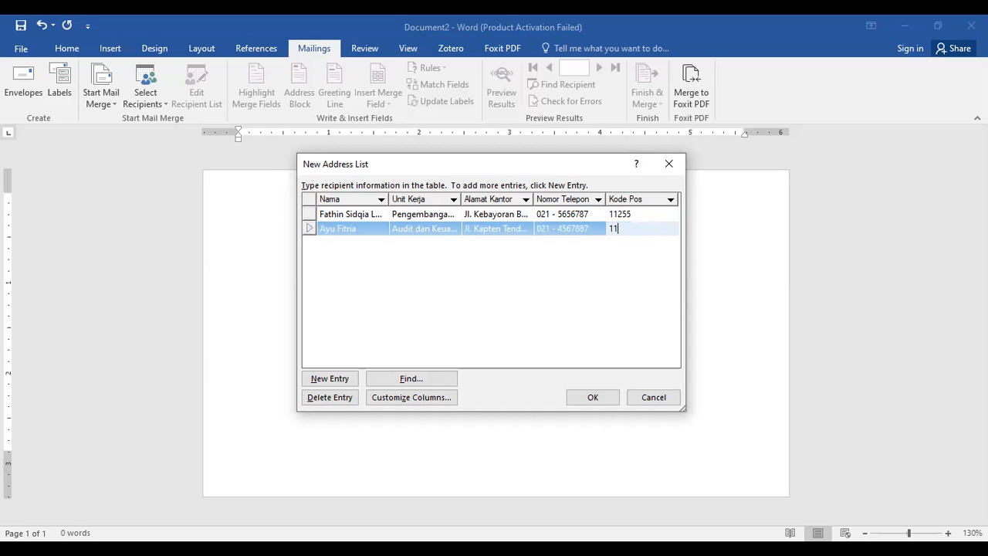
type("256")
Add a third entry to the address list and enter that recipient's full name under Nama.
left_click(347, 379)
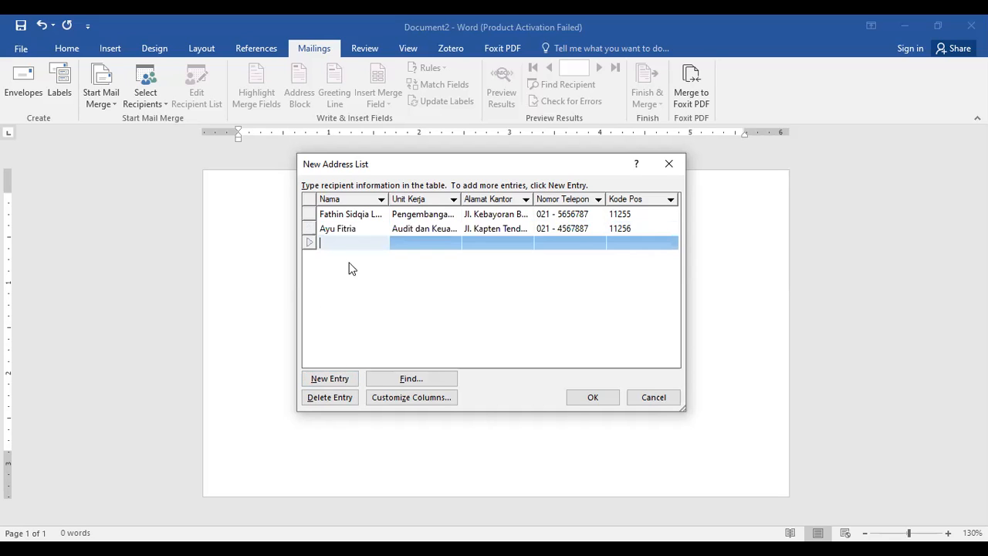
Set the third recipient's Unit Kerja to "Teknologi Informasi dan Komunikasi".
left_click(405, 241)
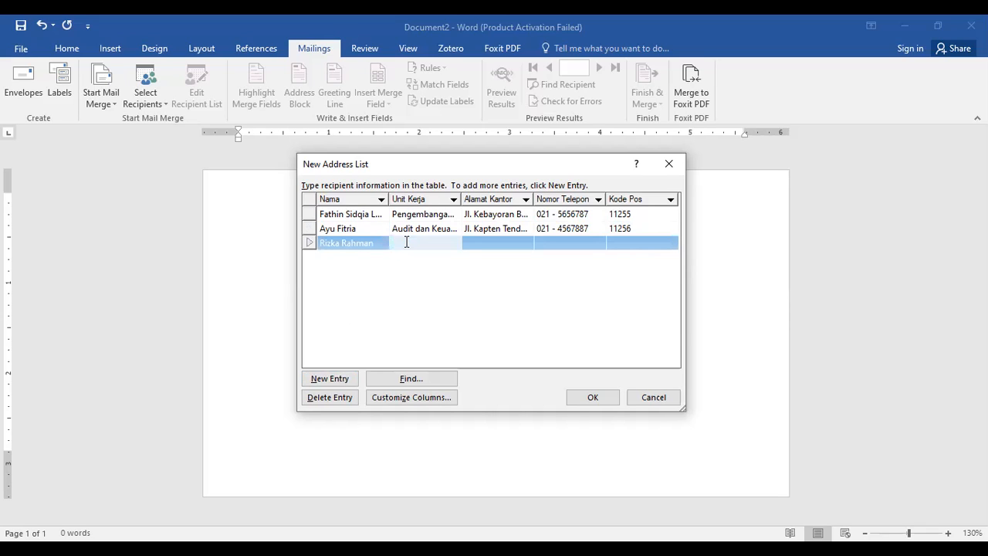
type("Te")
type("knologi Infor")
type("masi dan Komuni")
type("kasi")
Enter the third recipient's office address in the Alamat Kantor column.
left_click(481, 240)
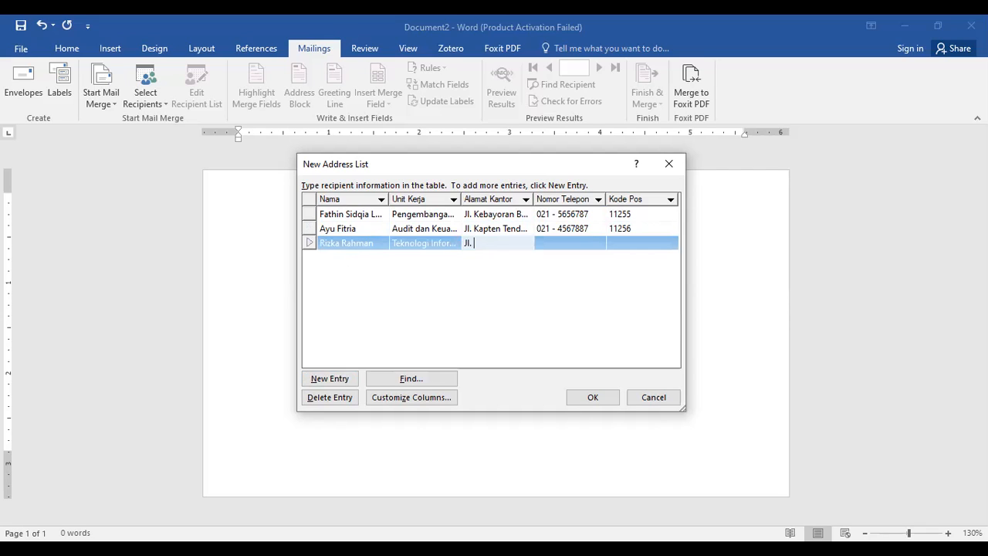
Fill in the third recipient's phone number under Nomor Telepon and the postal code under Kode Pos.
left_click(551, 242)
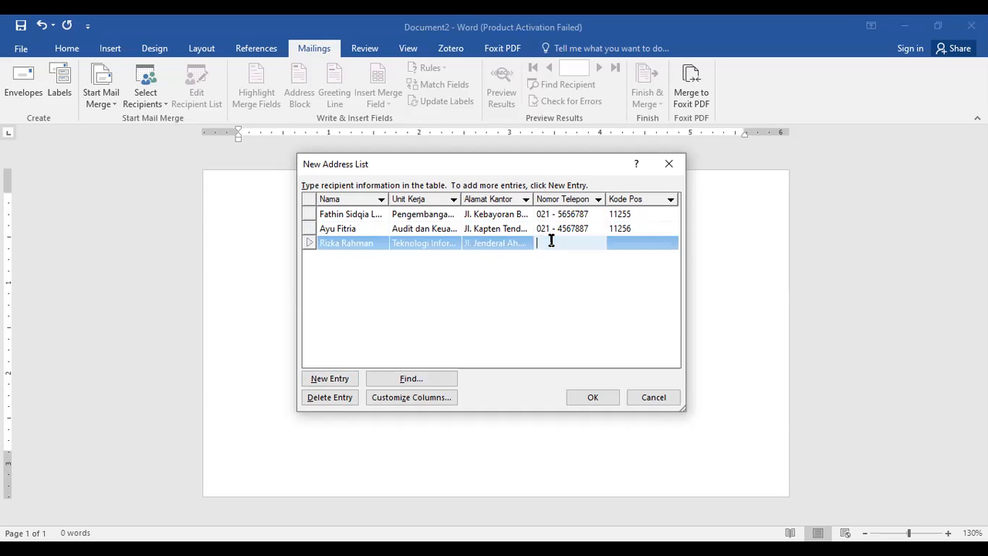
left_click(622, 242)
type("78124")
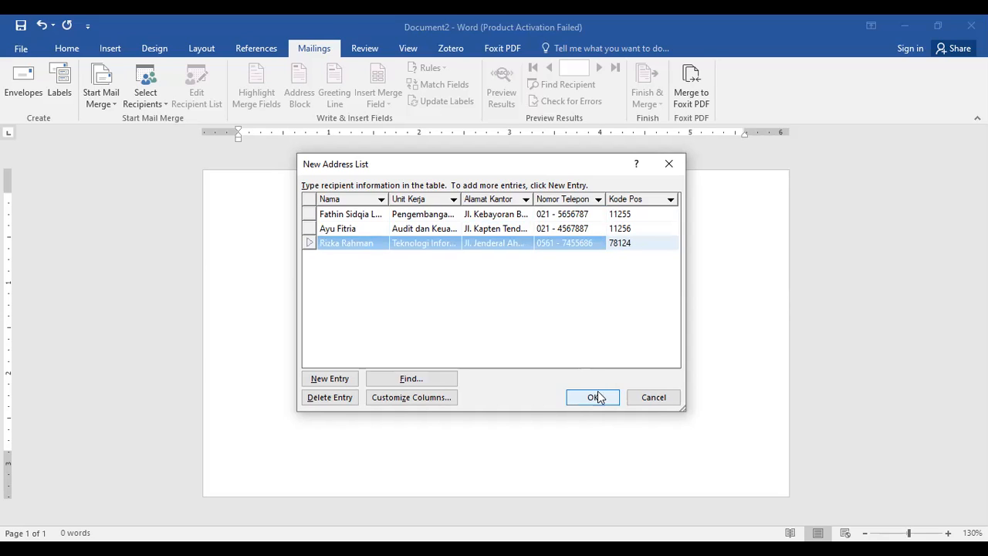
left_click(504, 299)
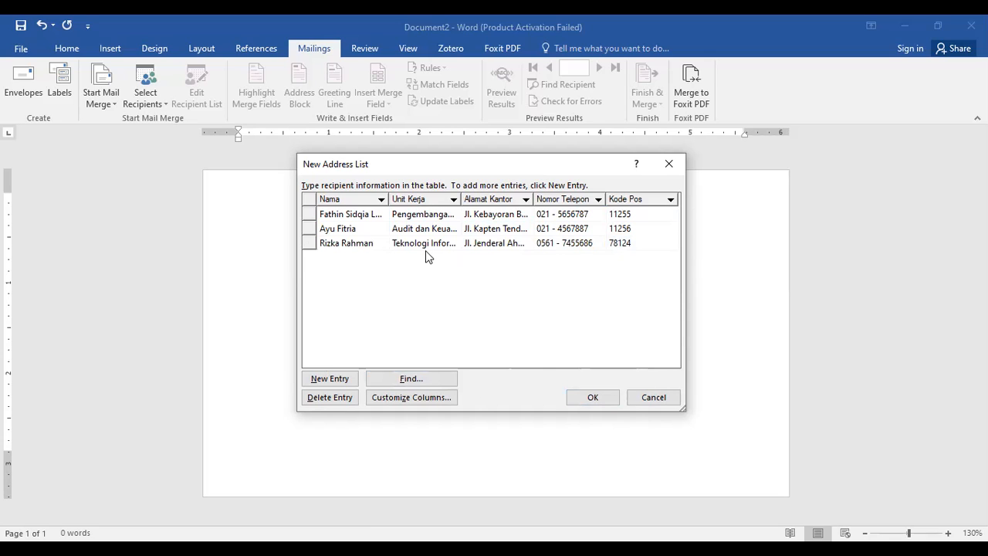
Finish the address list and save it as Amplop in the SEKOLAH TINGGI TRANSPORTASI DARAT folder inside OFFICE on drive D.
left_click(595, 399)
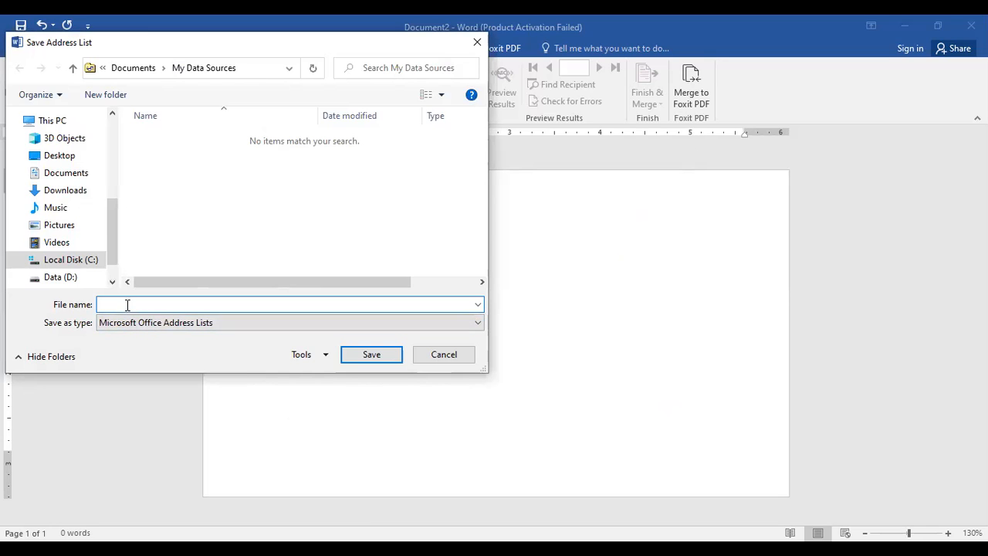
type("Amplop")
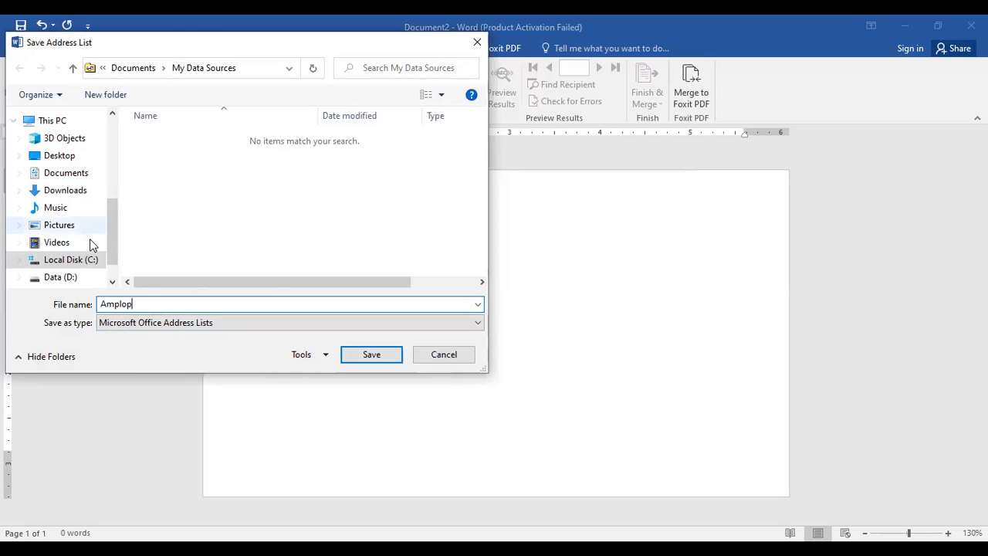
left_click(62, 277)
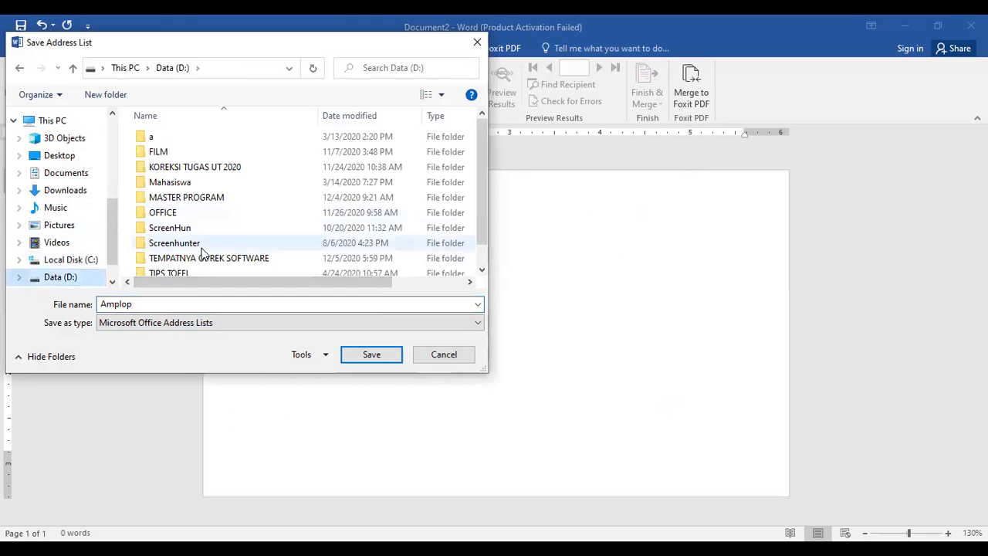
double_click(172, 211)
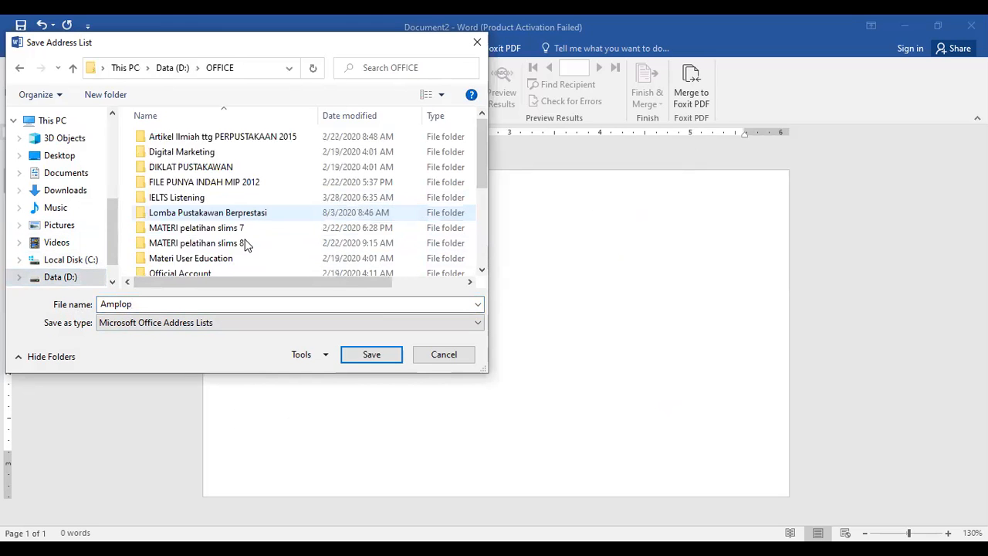
scroll(294, 216, "down", 2)
key("Down")
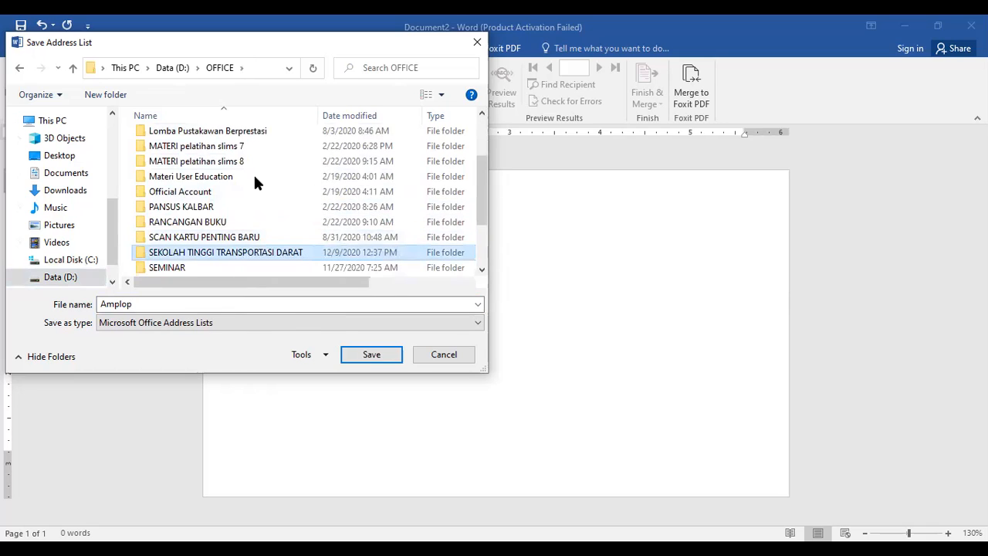
key("Return")
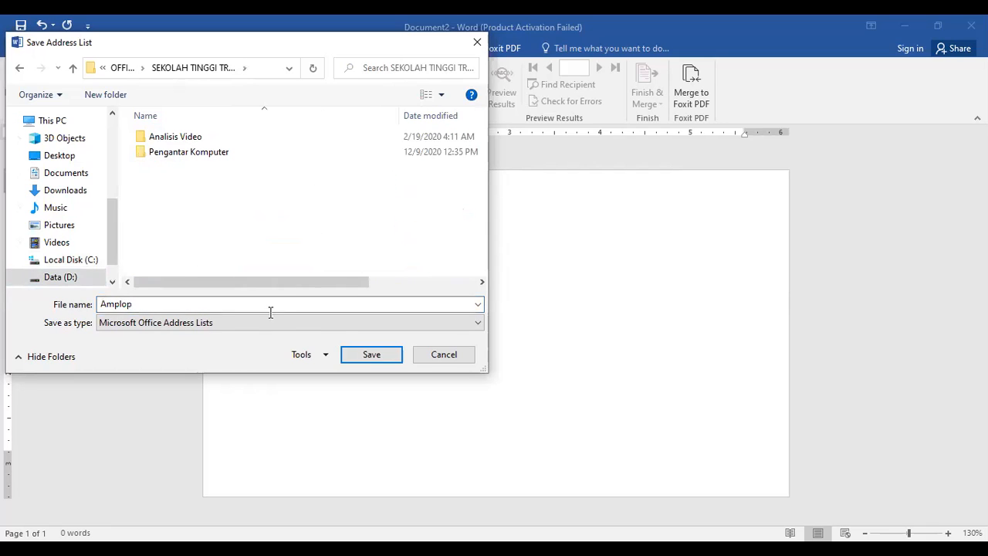
left_click(381, 355)
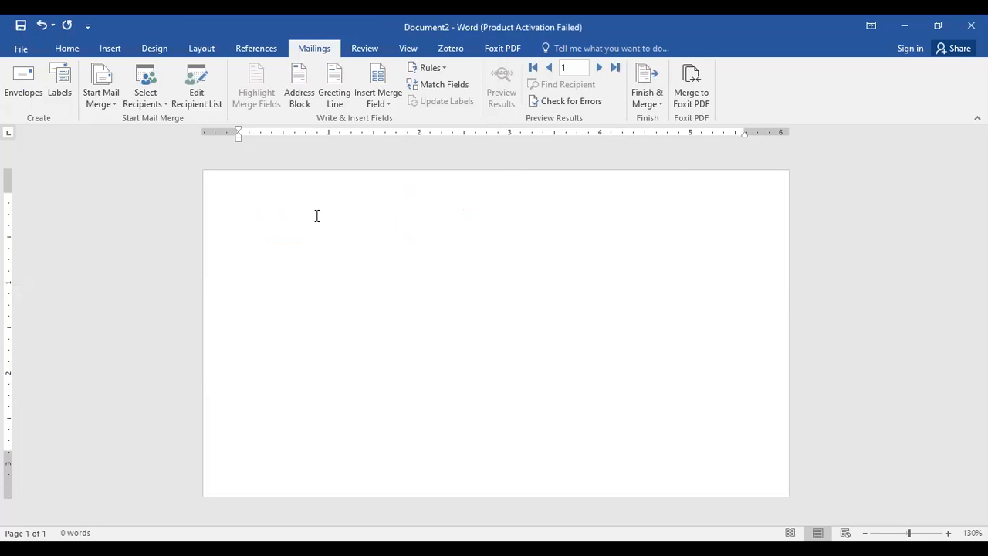
Write "Kepada:" at the start of the envelope and begin a new line below it.
type("Kepada:")
key("Return")
Use the existing Amplop list from D:, OFFICE, SEKOLAH TINGGI TRANSPORTASI DARAT as the envelope's recipient data source.
left_click(152, 103)
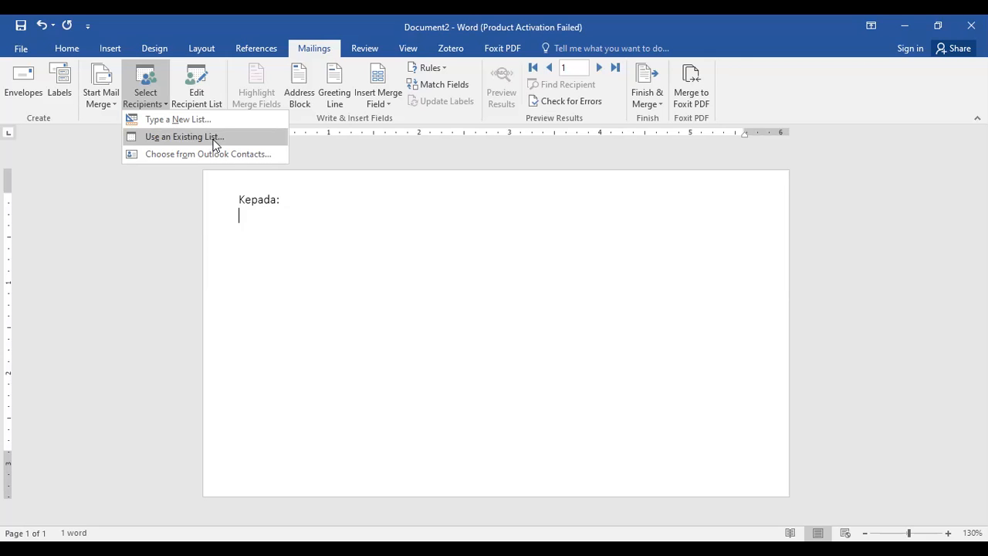
left_click(215, 144)
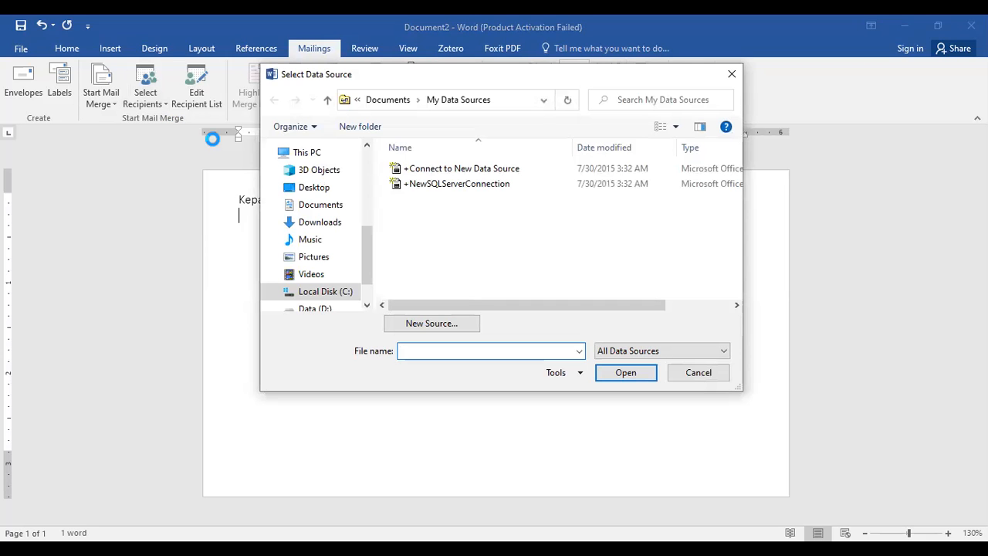
left_click(318, 307)
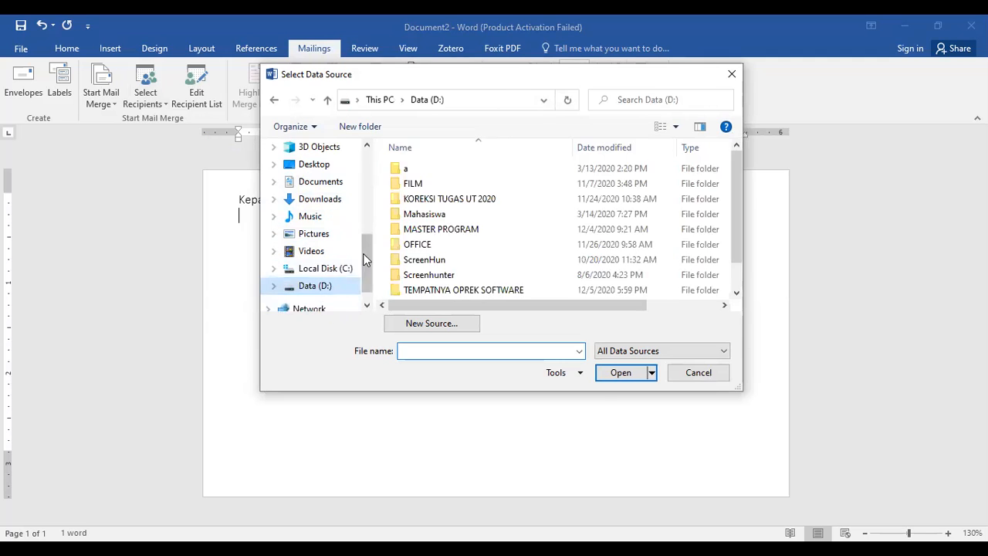
double_click(525, 241)
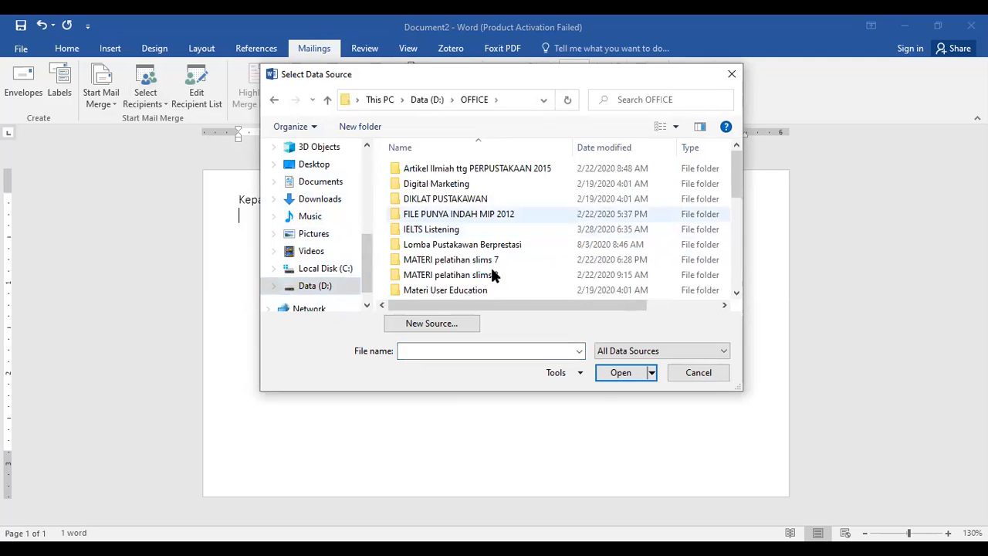
scroll(529, 226, "down", 3)
left_click(436, 231)
double_click(437, 232)
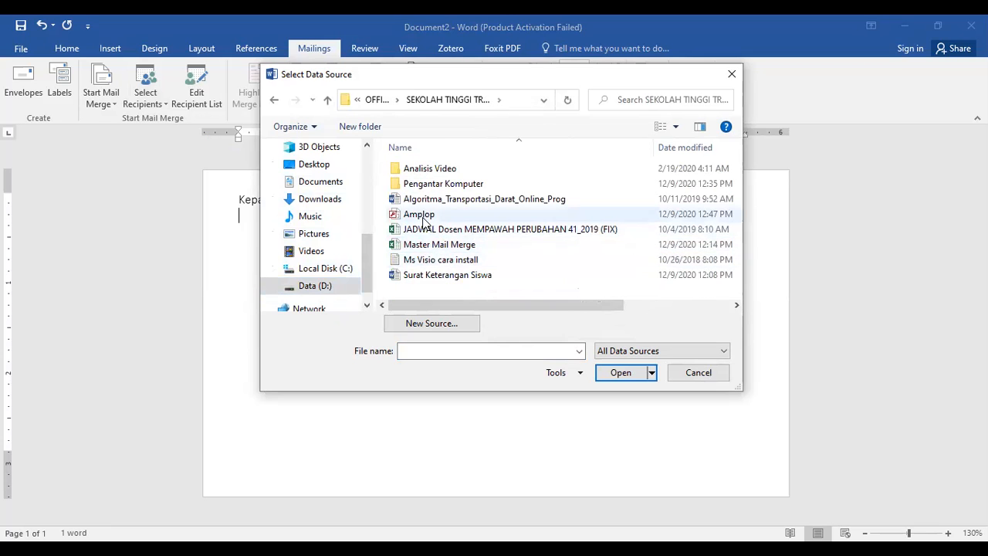
left_click(424, 215)
left_click(629, 372)
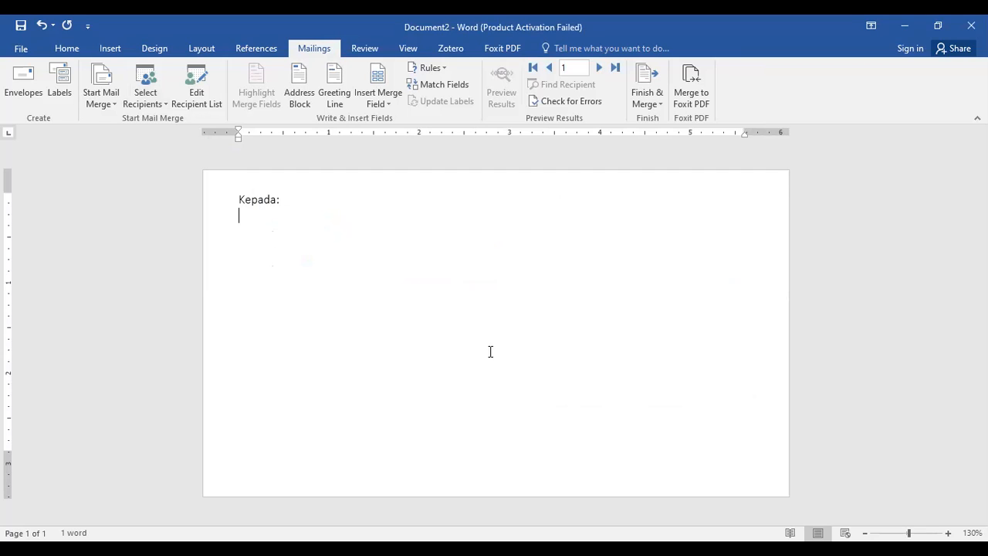
Insert the Nama and Unit_Kerja merge fields on separate lines below "Kepada:".
left_click(384, 100)
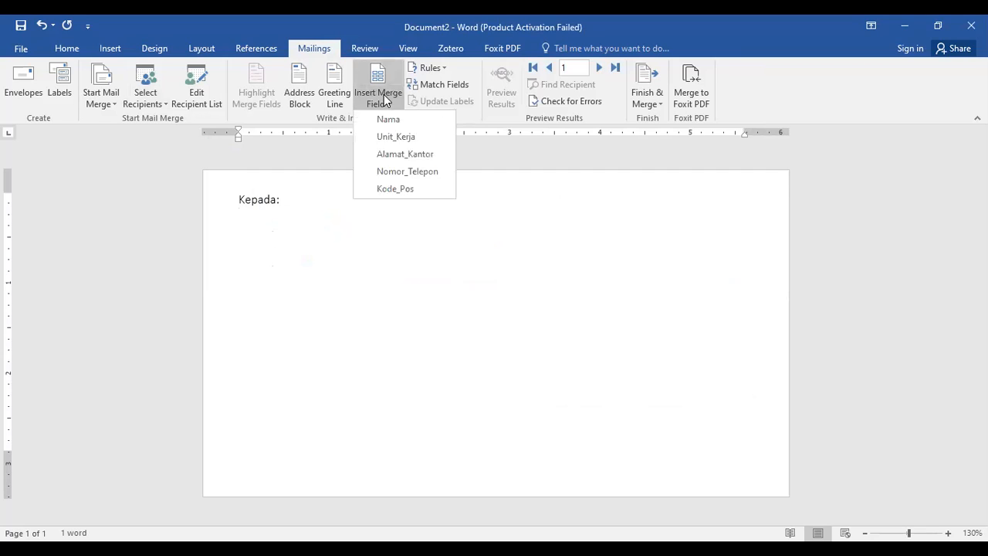
left_click(384, 121)
key("Return")
left_click(389, 100)
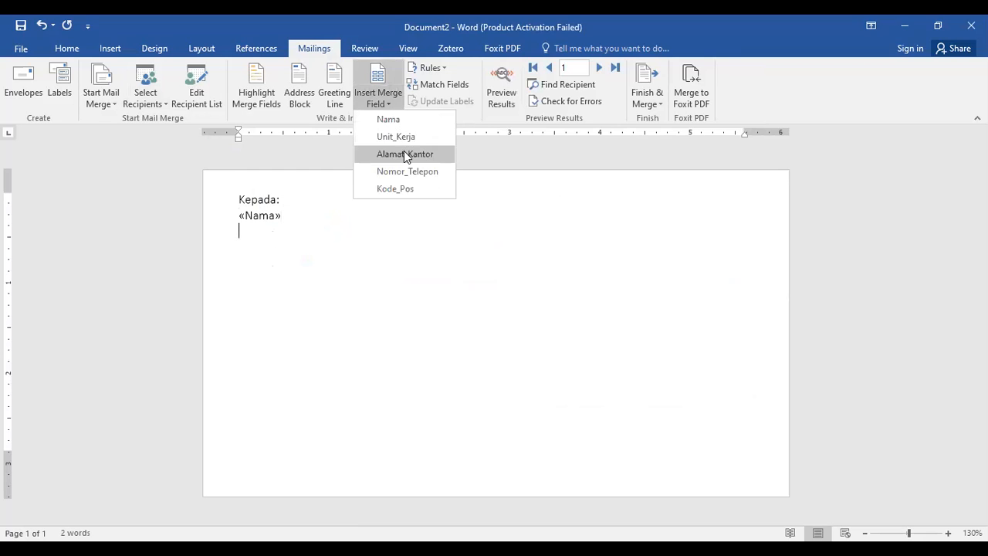
left_click(408, 139)
key("Return")
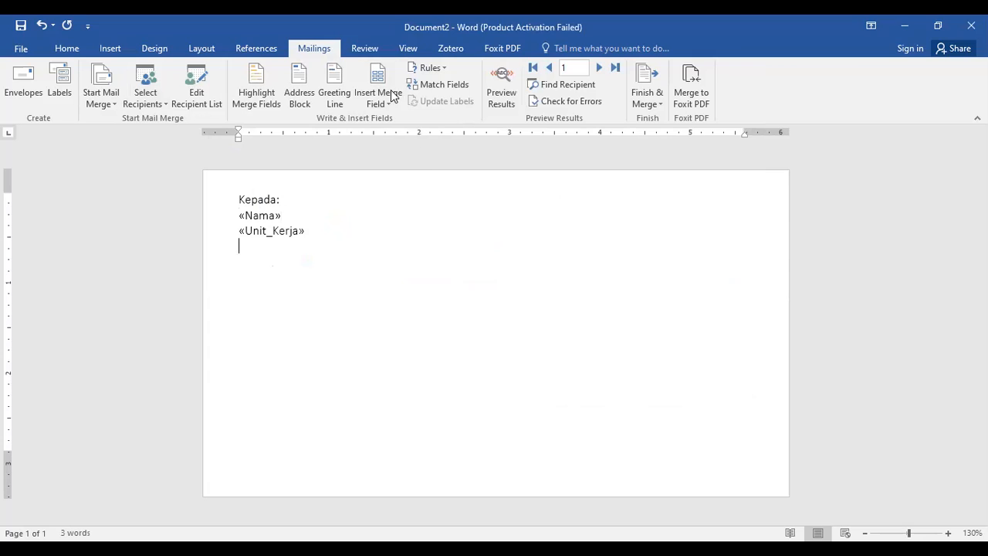
Insert the Alamat_Kantor, Nomor_Telepon and Kode_Pos merge fields, each on its own line below Unit_Kerja.
left_click(386, 100)
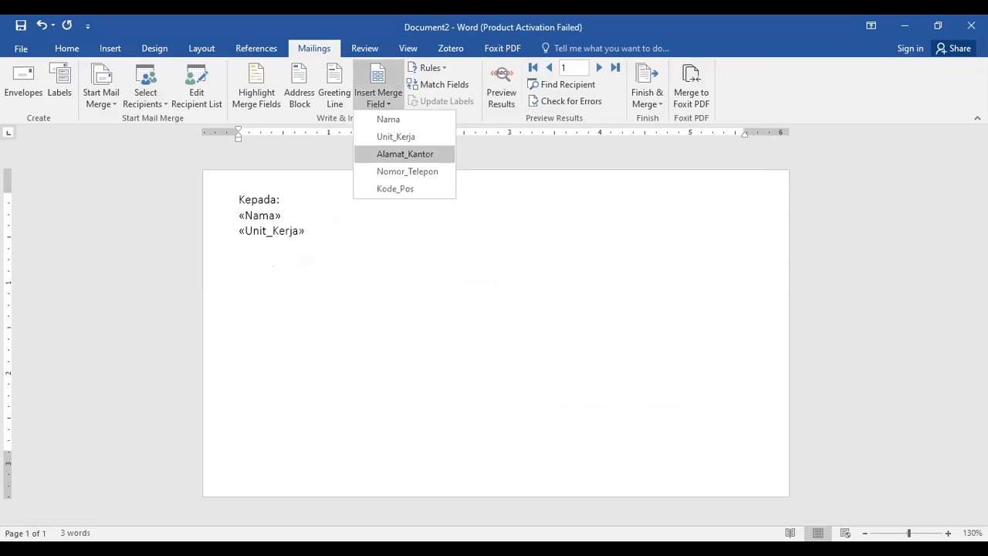
key("Return")
left_click(388, 101)
left_click(401, 173)
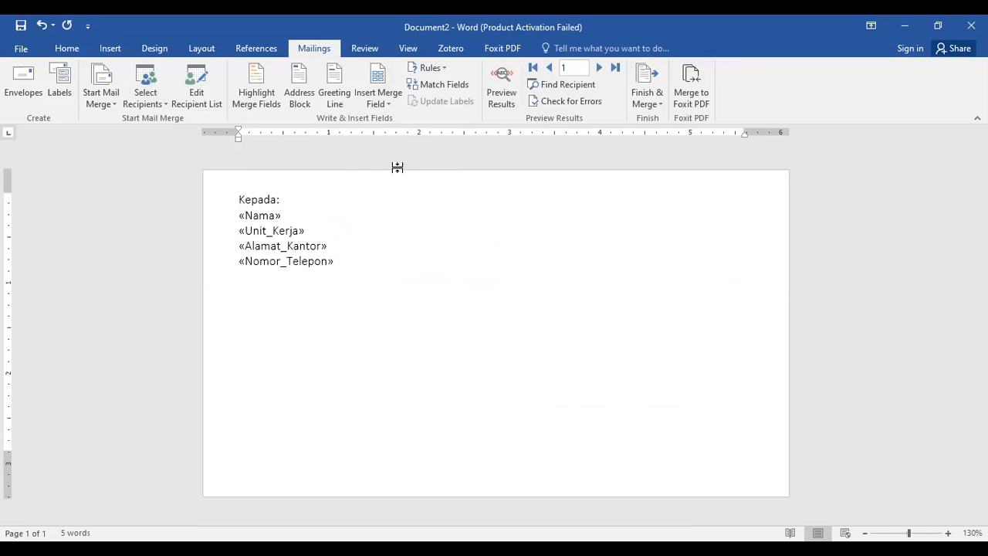
left_click(378, 97)
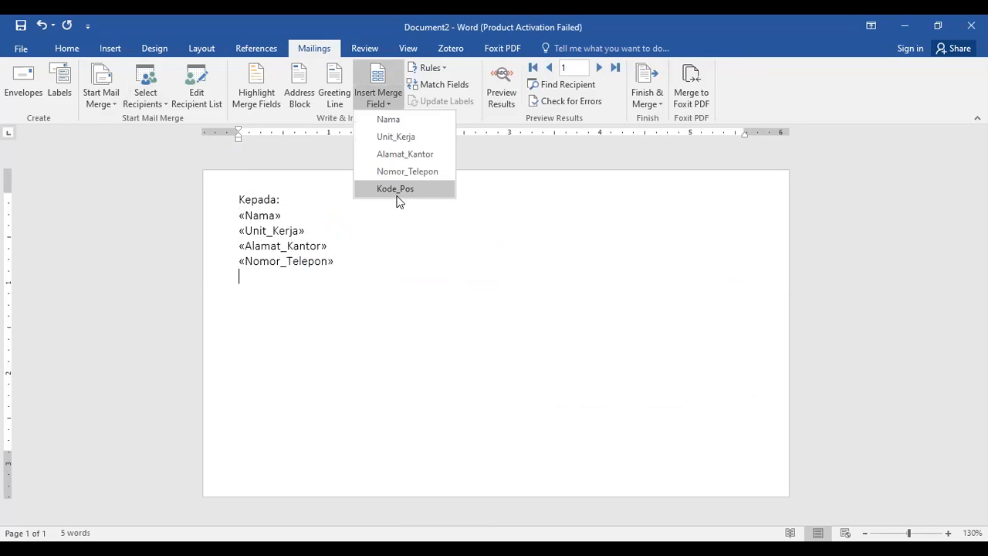
left_click(400, 190)
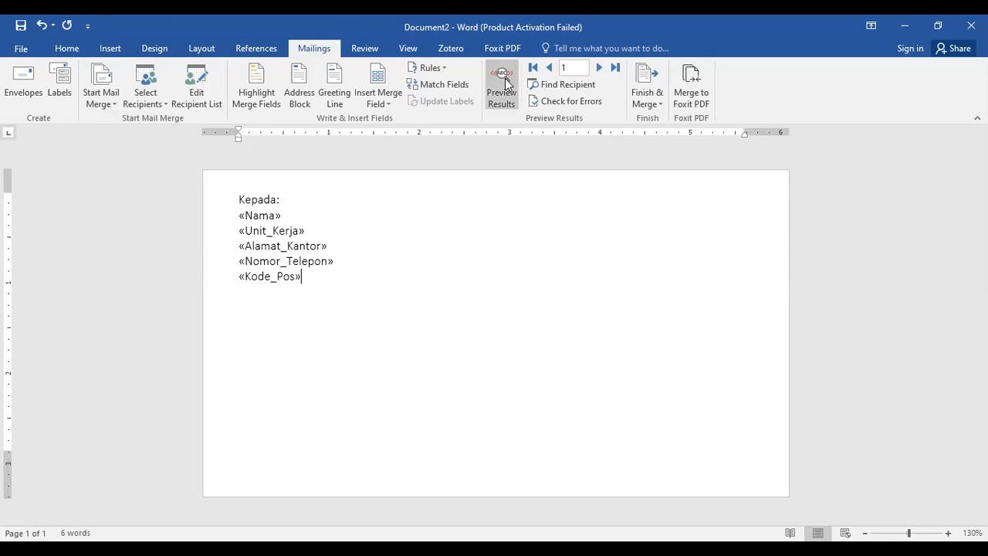
Turn on the preview of the merged results and make the "Kepada:" line bold.
left_click(647, 93)
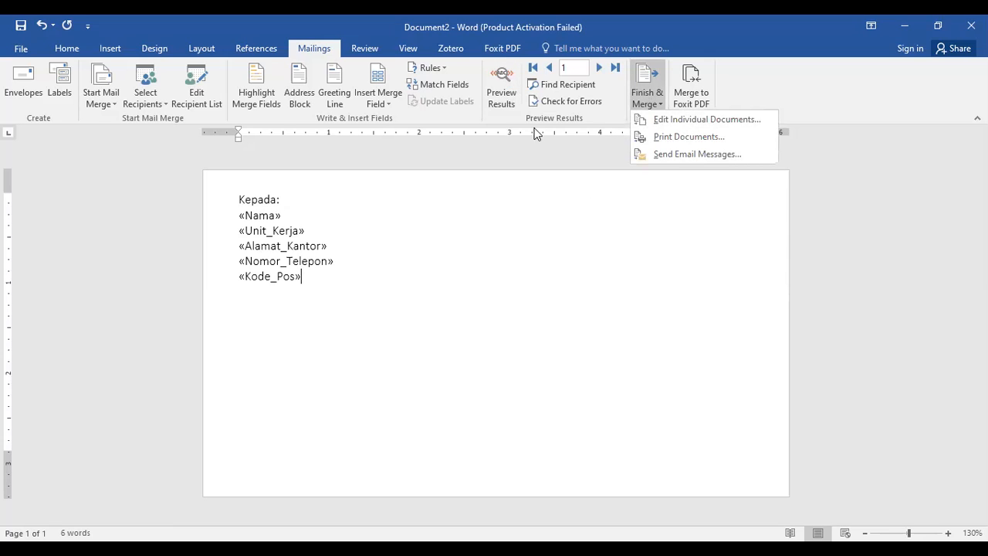
left_click(501, 85)
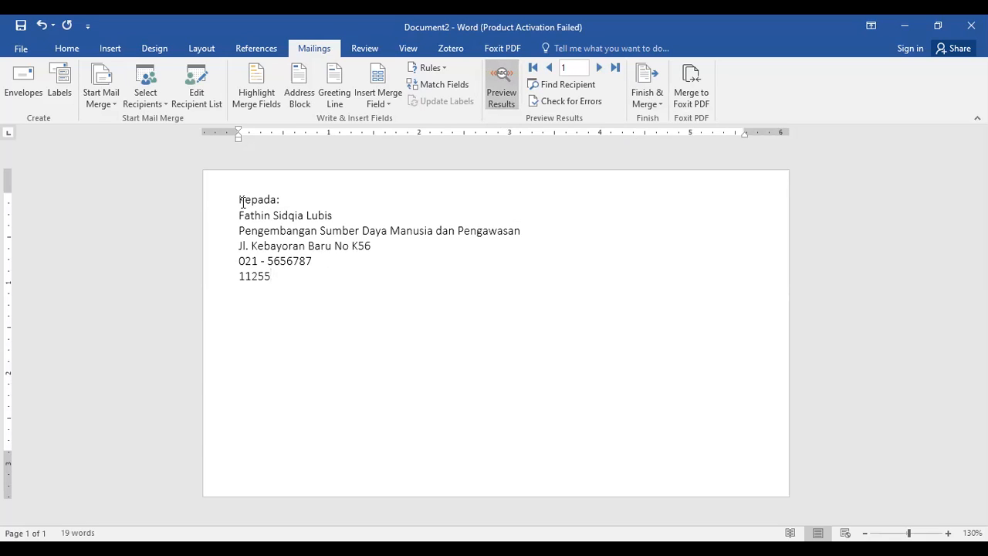
left_click_drag(239, 199, 291, 199)
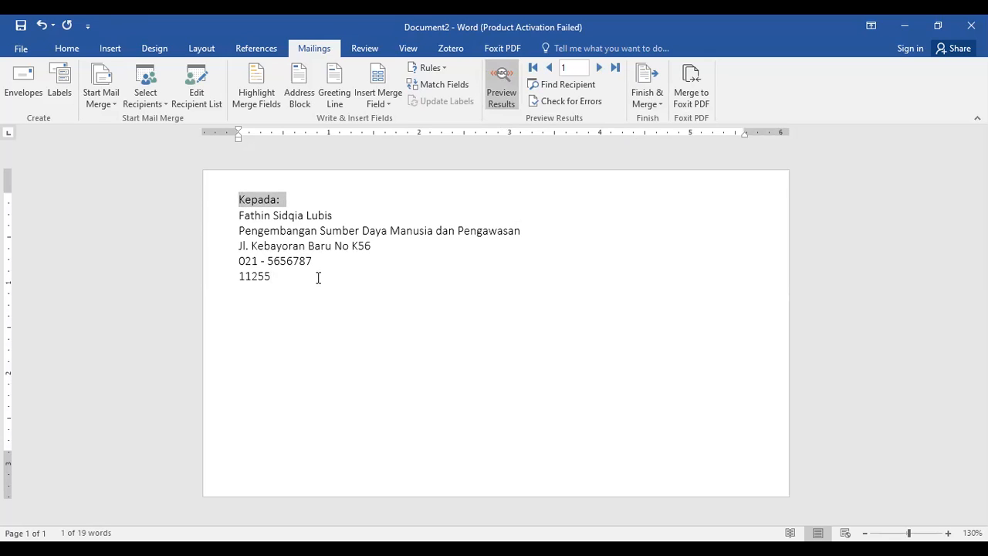
left_click(70, 48)
left_click(124, 95)
left_click(532, 383)
left_click(359, 275)
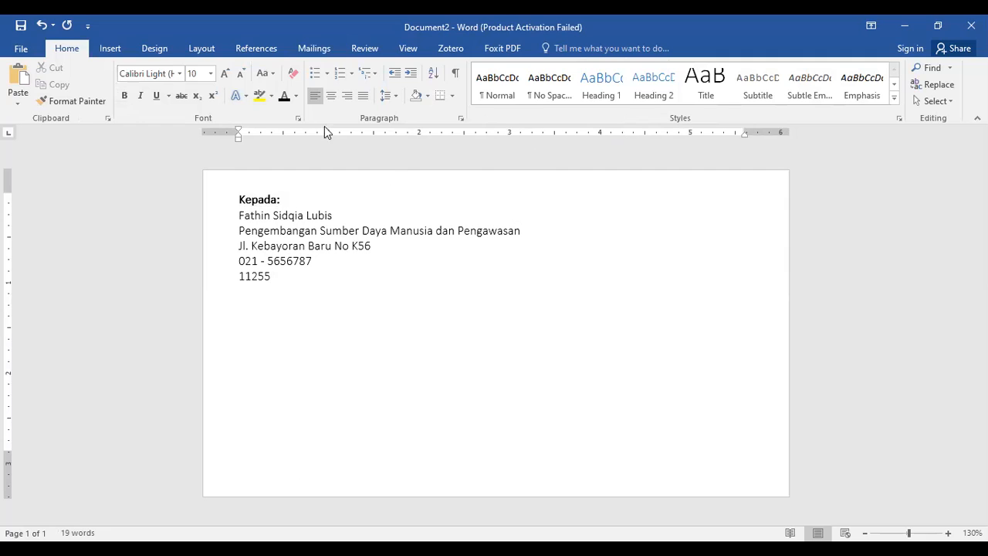
Preview the envelope for the second and third recipients and return to the first record.
left_click(315, 49)
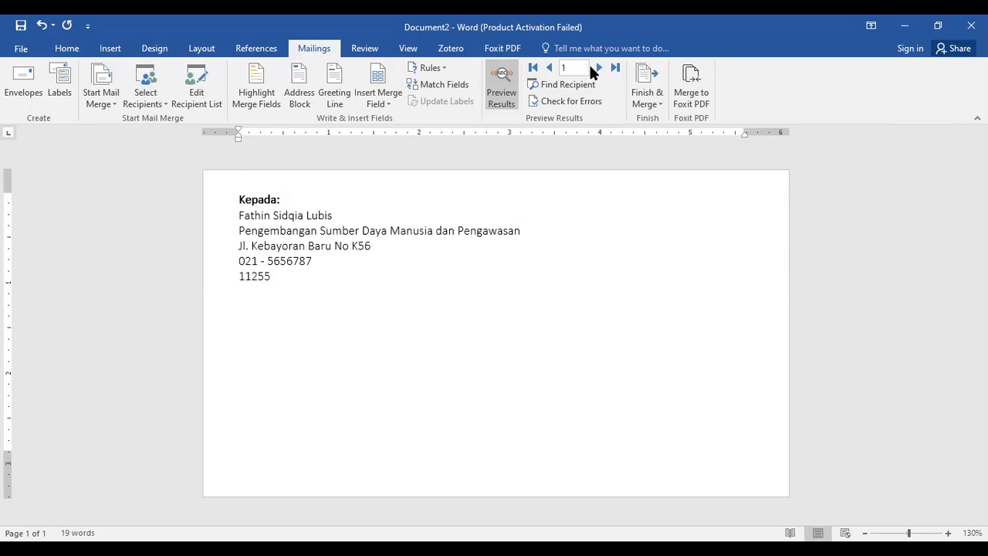
left_click(599, 68)
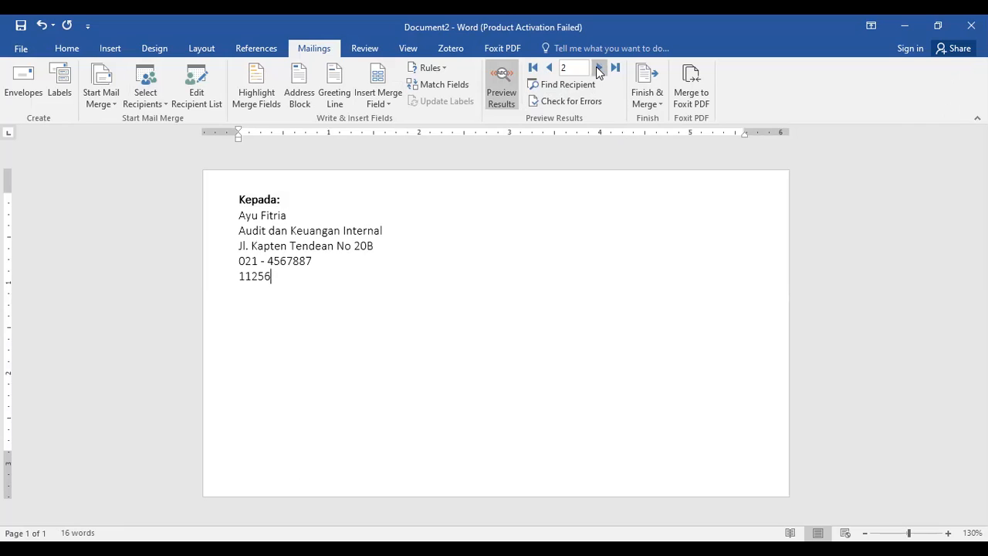
left_click(598, 69)
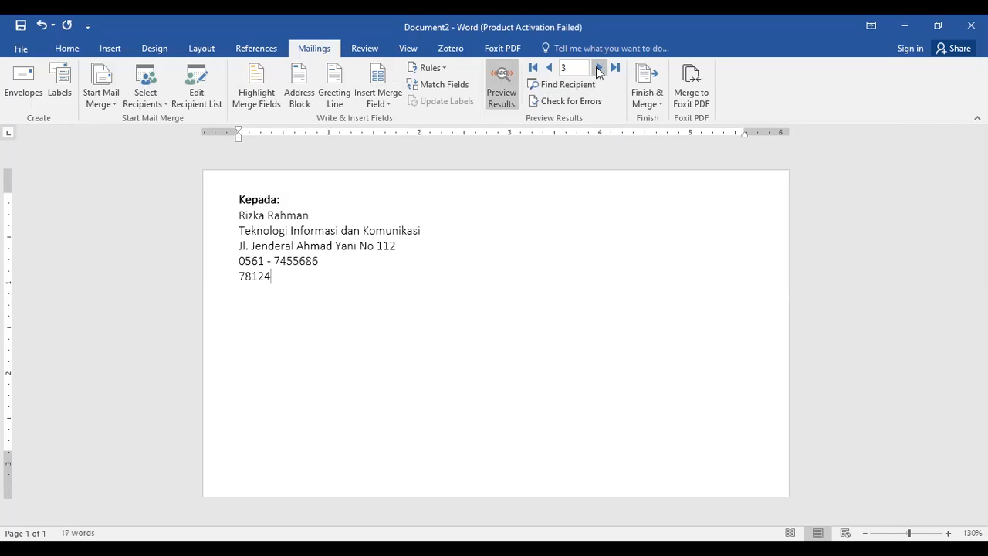
left_click(548, 68)
left_click(548, 68)
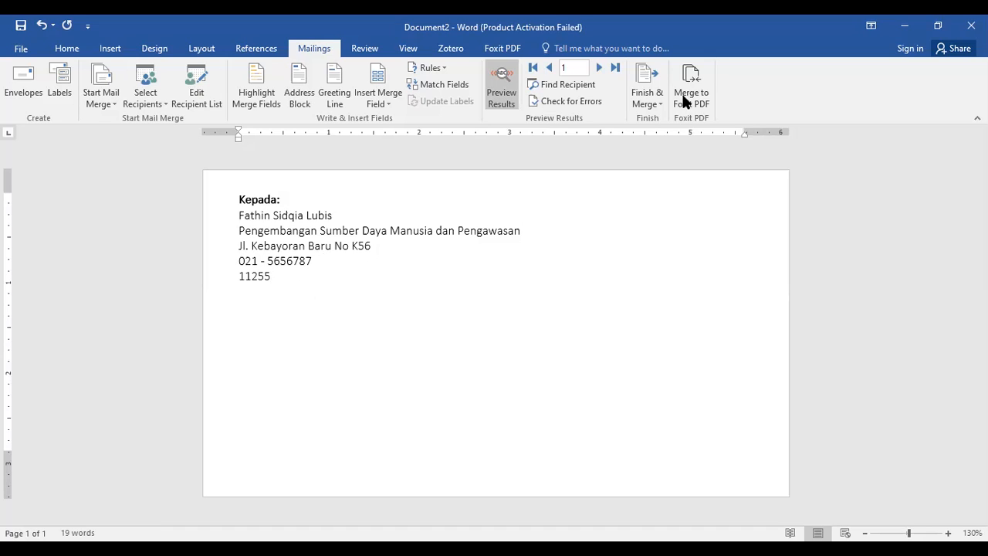
Finish the merge by printing the envelopes for all records on the HP DJ 2130 series printer.
left_click(652, 95)
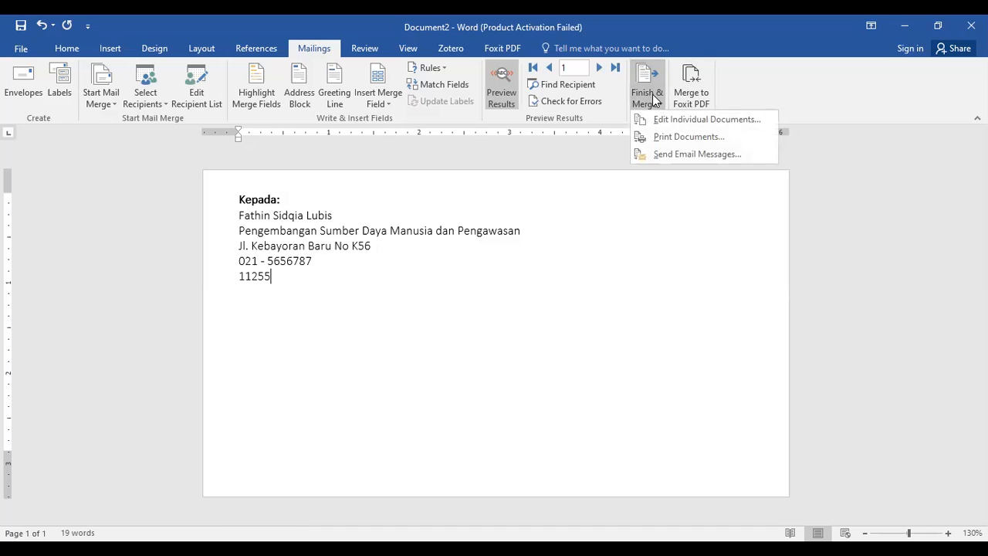
left_click(673, 136)
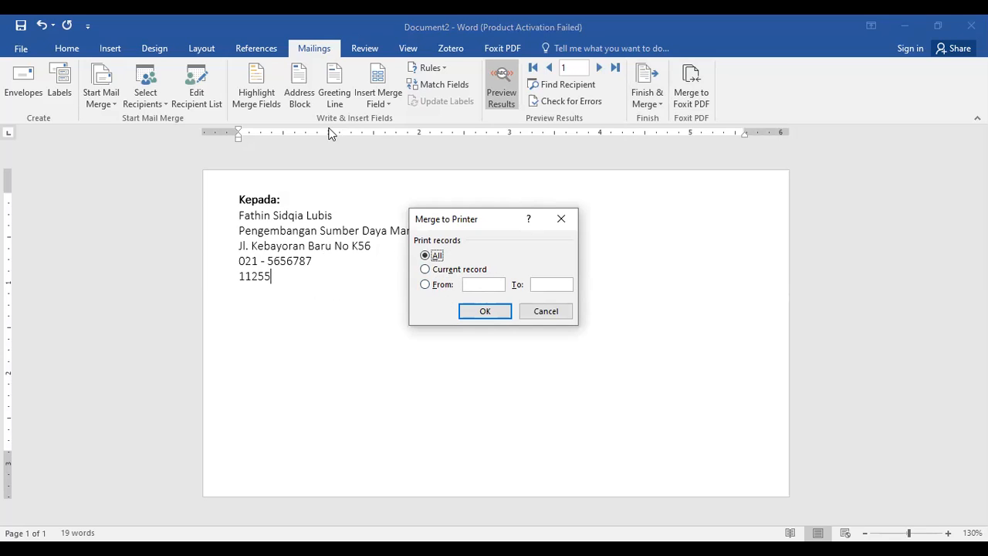
left_click(489, 311)
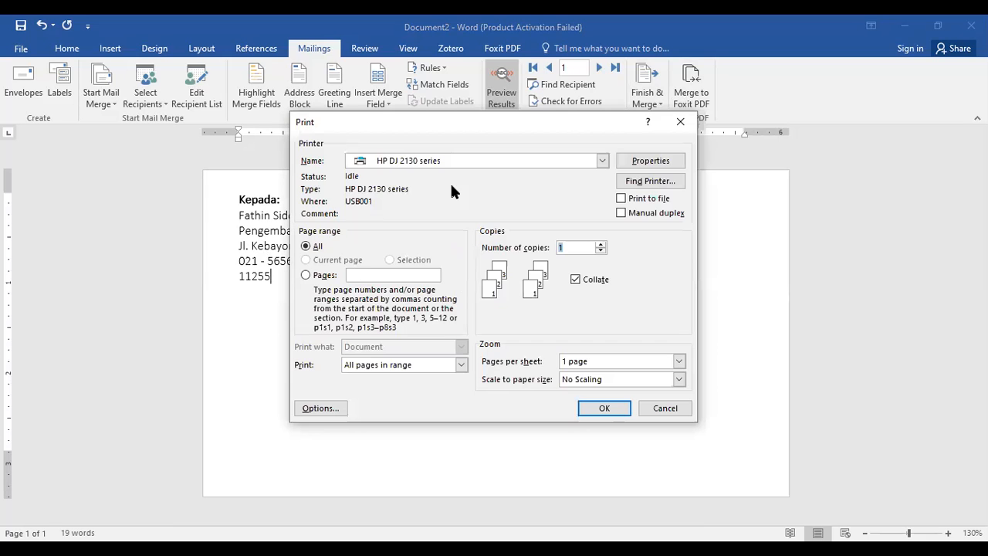
left_click(602, 161)
left_click(602, 161)
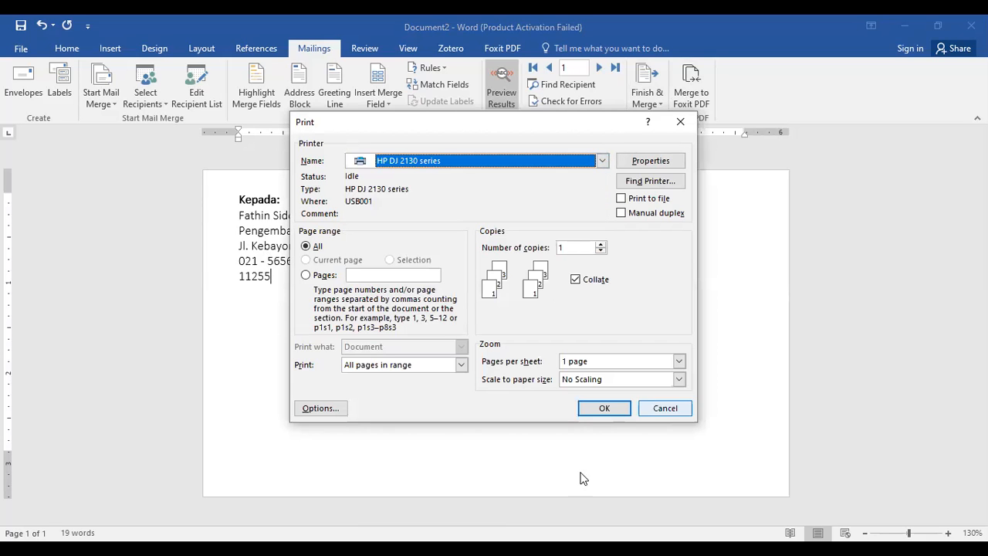
left_click(615, 409)
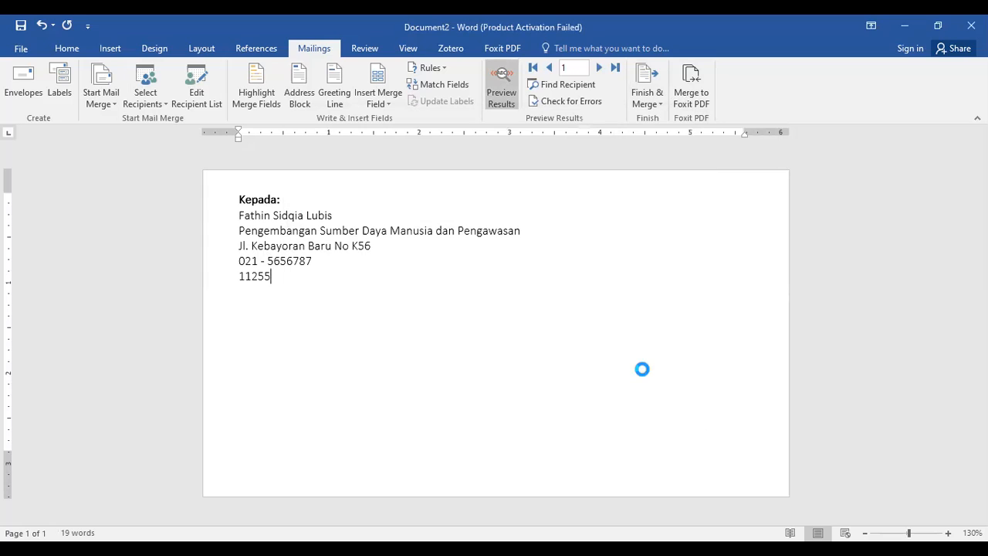